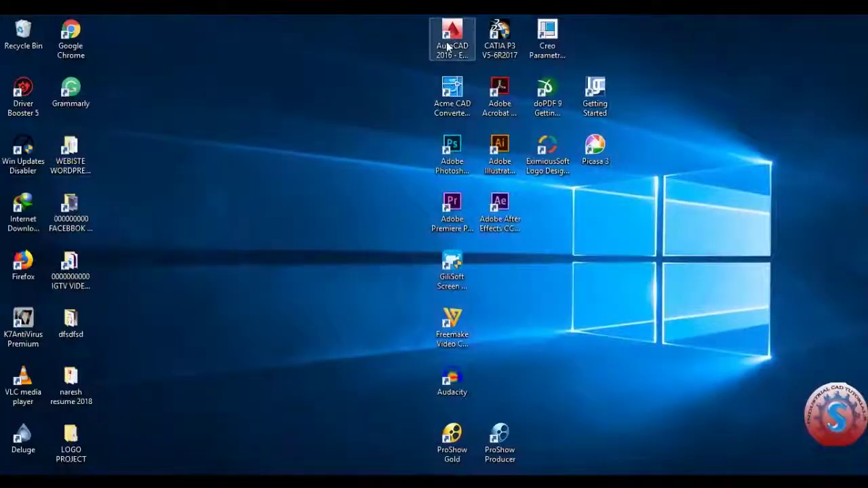
- Launch AutoCAD 2016 from its desktop shortcut and wait for the Start page
double_click(447, 46)
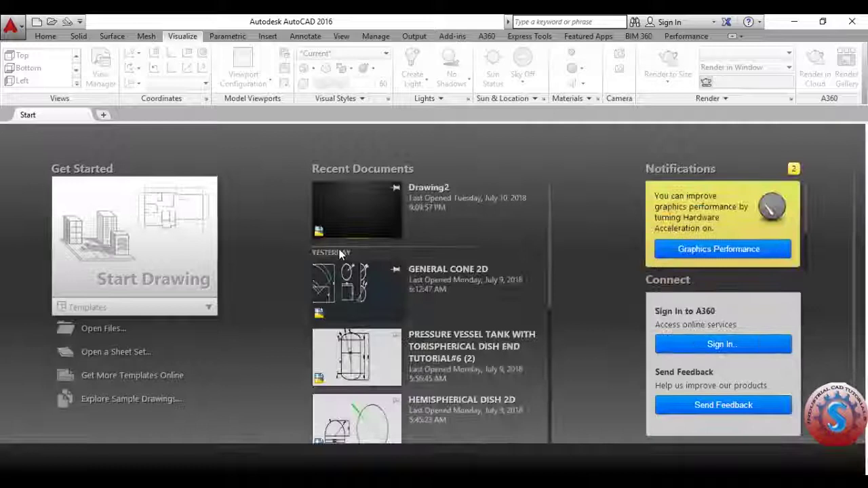
- Create Drawing1 using 'Open with no Template - Metric' from the Select template dialog
left_click(10, 25)
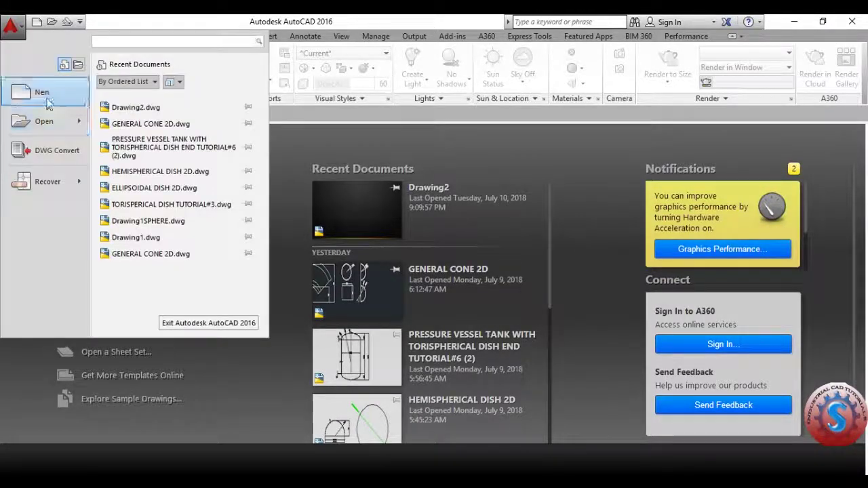
left_click(45, 97)
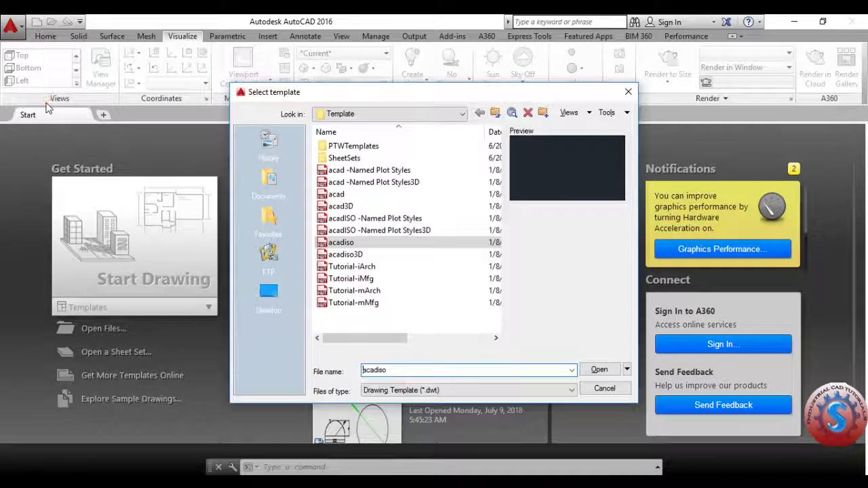
left_click(346, 194)
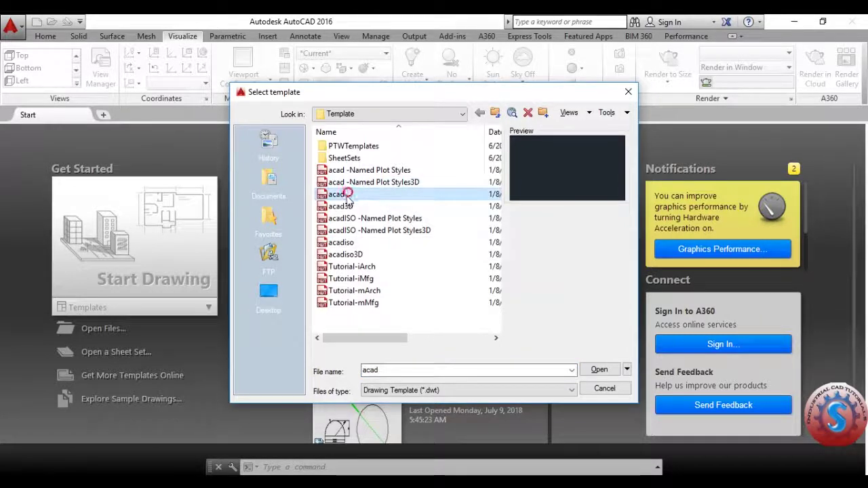
left_click(627, 369)
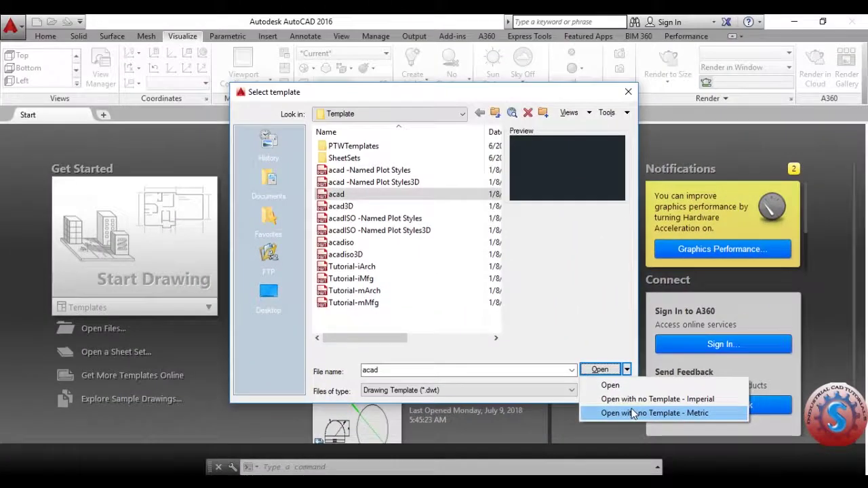
left_click(437, 350)
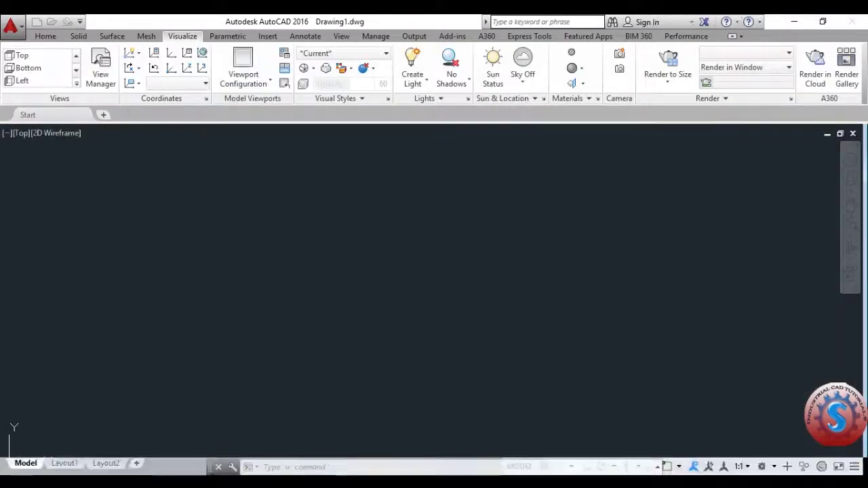
- Switch the view to SW Isometric and apply the Conceptual visual style
left_click(77, 83)
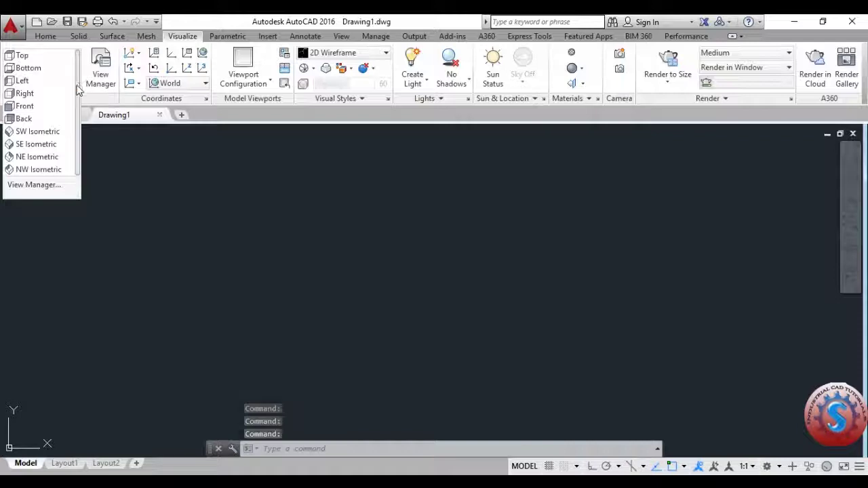
left_click(63, 133)
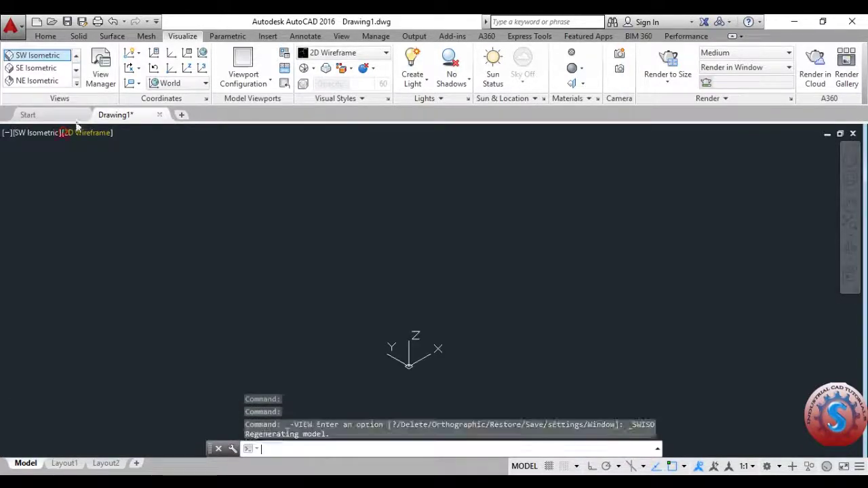
left_click(324, 56)
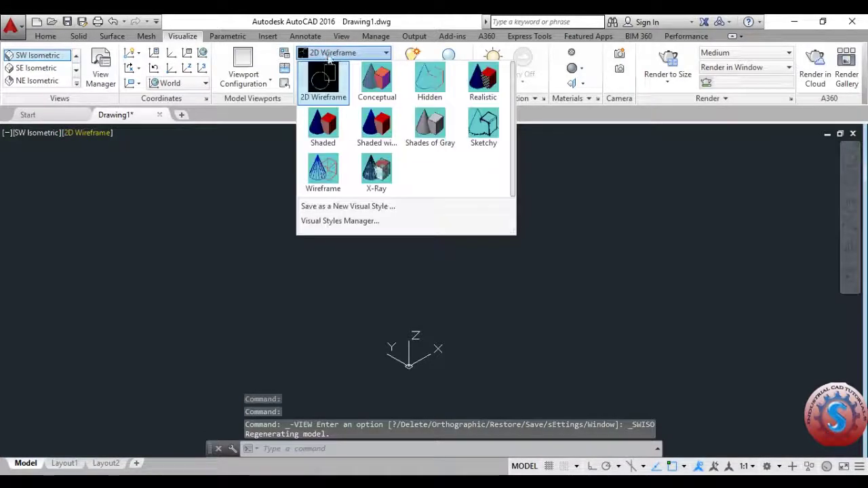
left_click(386, 88)
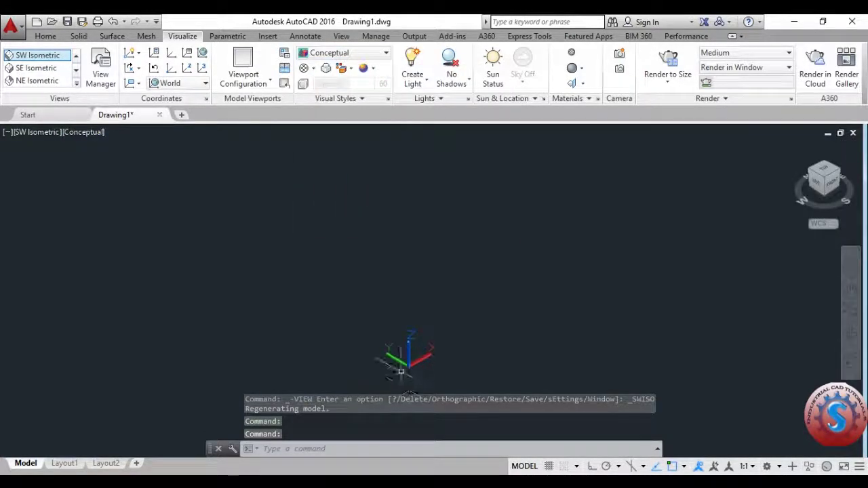
- Turn the drawing grid off with F7 and recentre the view
key("F7")
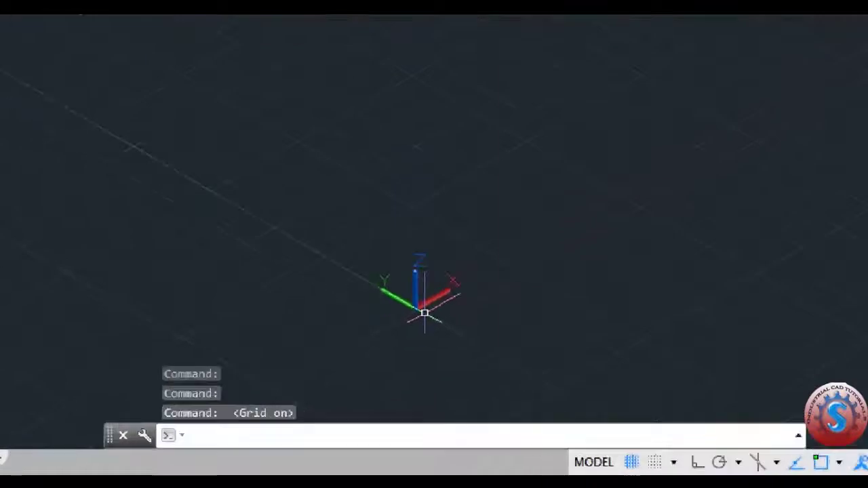
key("F7")
middle_click_drag(429, 242, 0, 431)
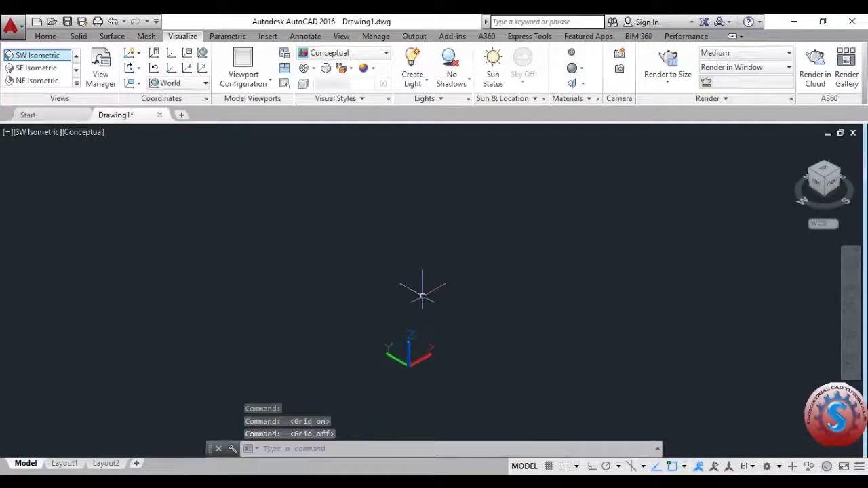
key("Escape")
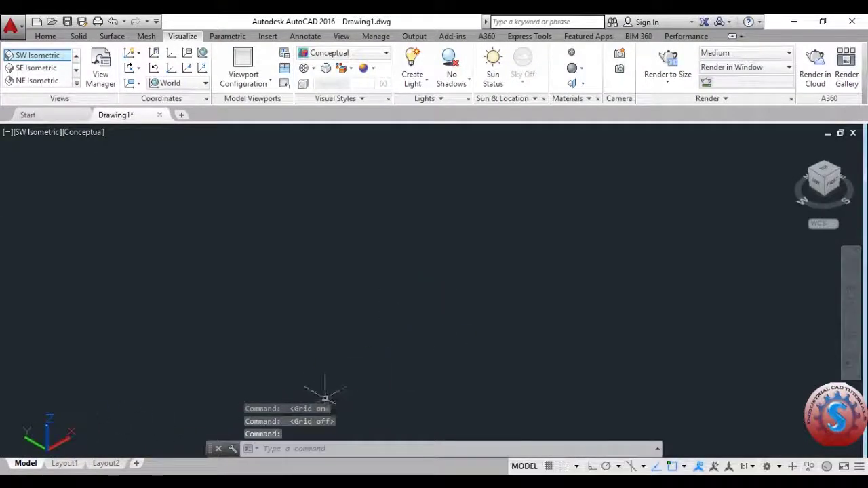
left_click(32, 38)
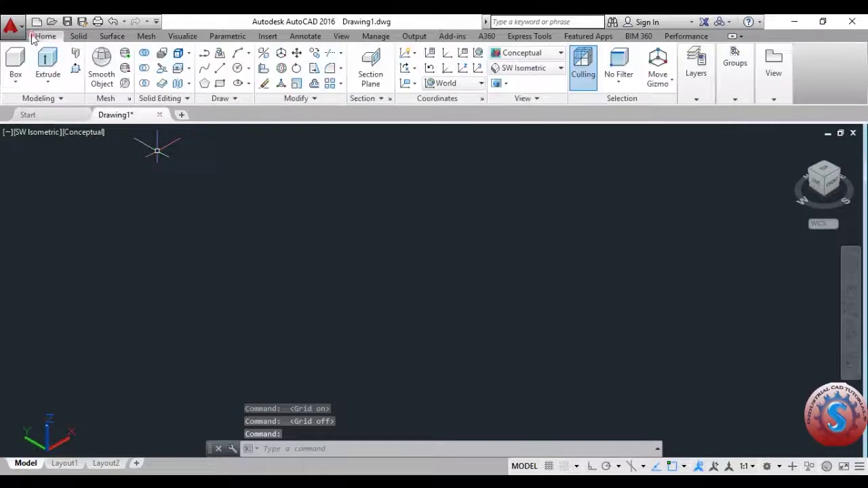
- Cancel stray menus and commands, then start PYRAMID with the PYR alias
left_click(16, 81)
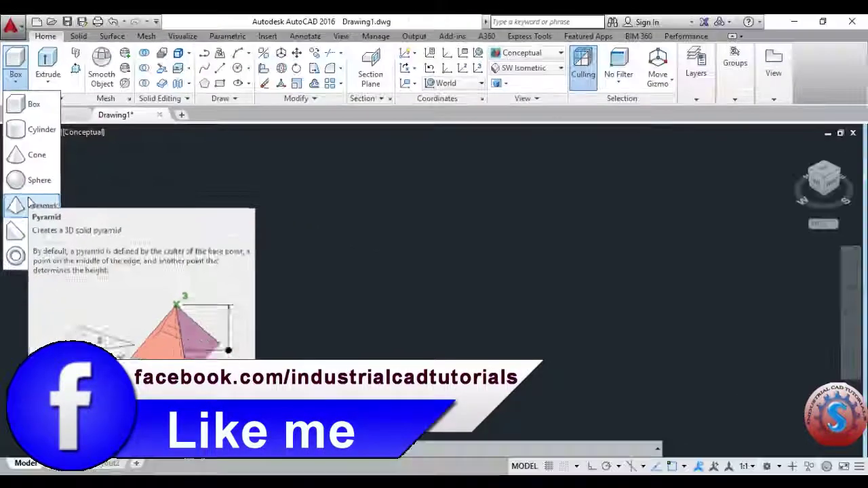
left_click(57, 252)
key("super")
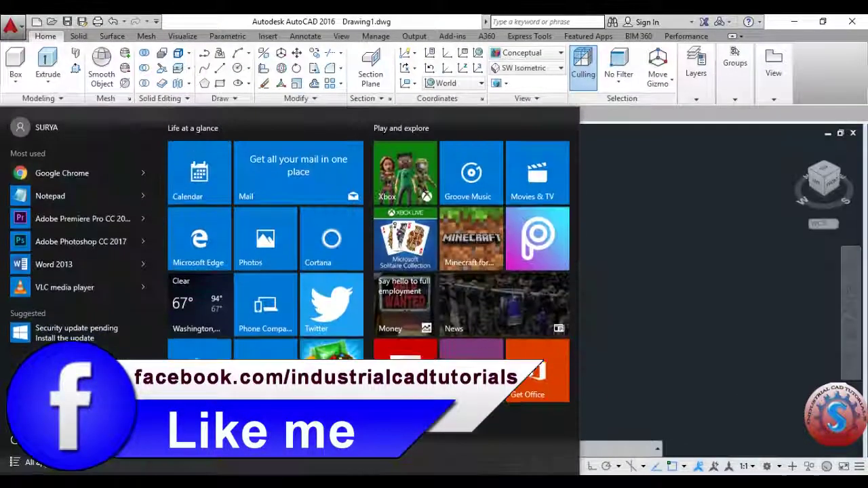
key("super")
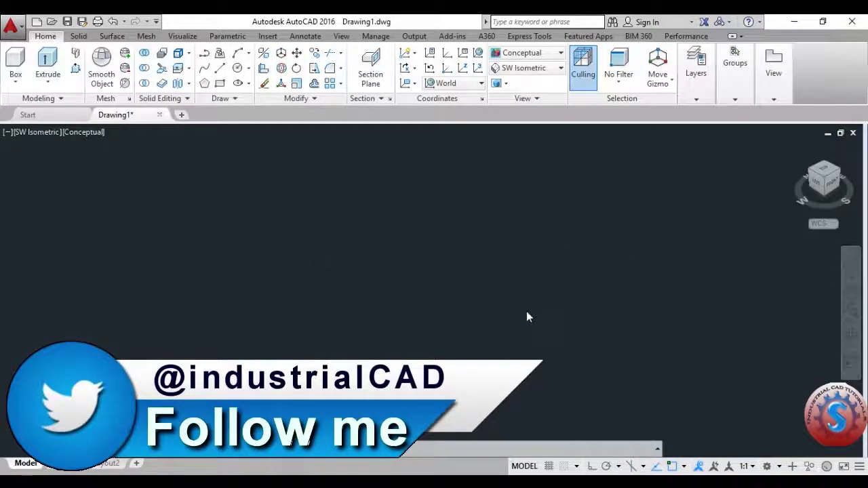
key("Escape")
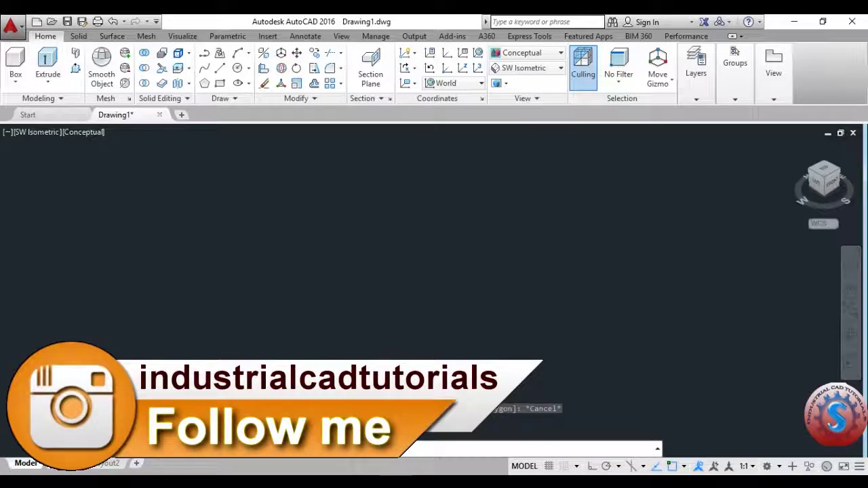
type("PYR")
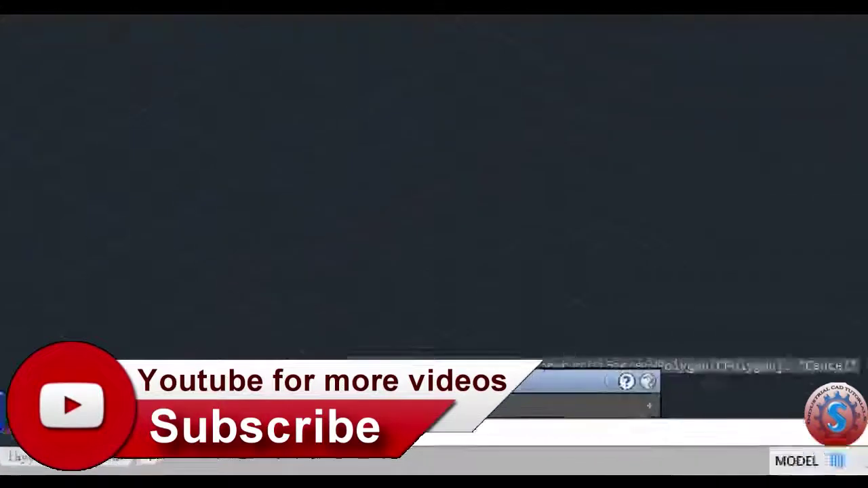
key("Return")
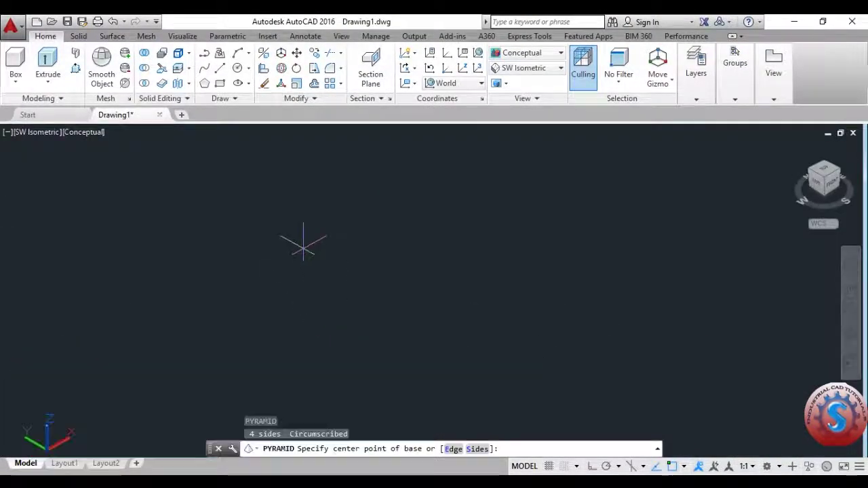
- Draw the four-sided frustum: base radius 258, top radius 108, height 450, then frame it
left_click(300, 226)
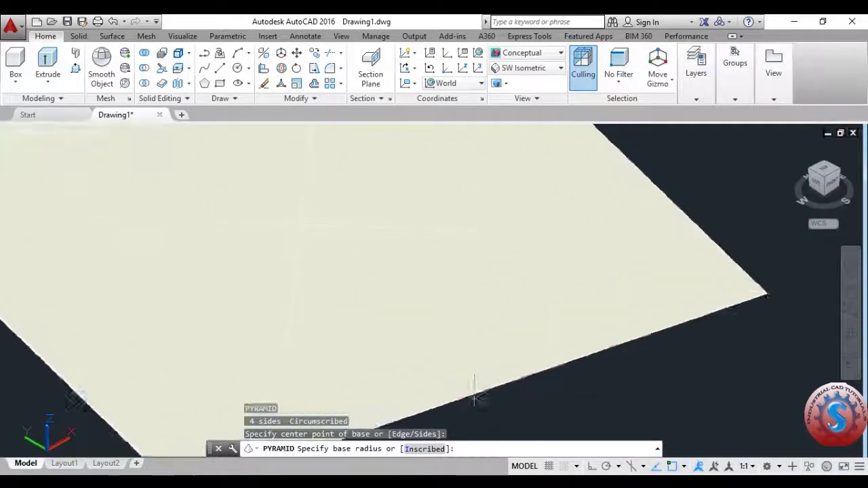
scroll(480, 444, "down", 3)
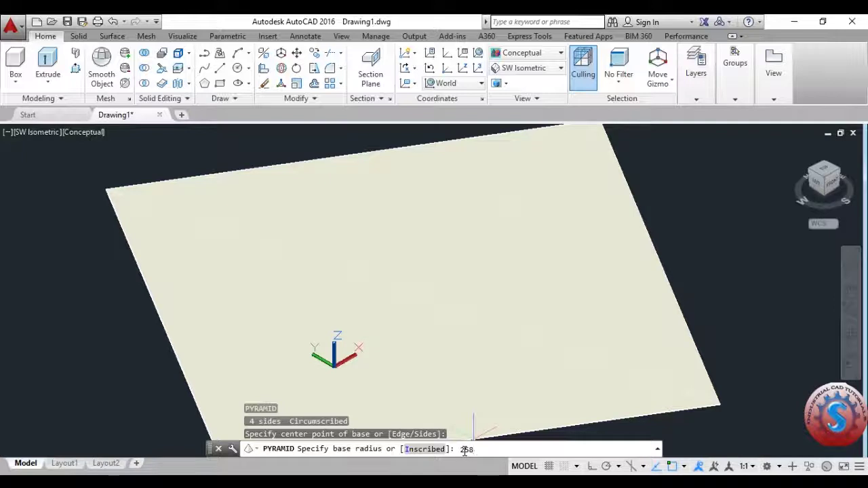
key("Return")
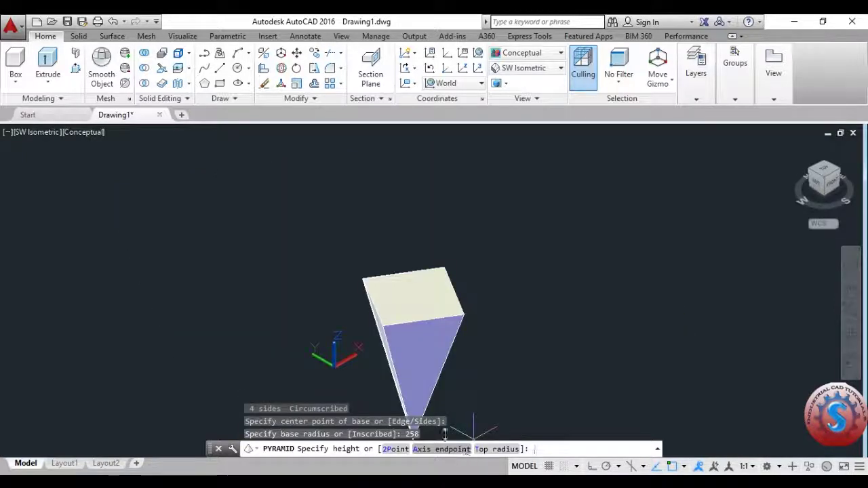
left_click(512, 449)
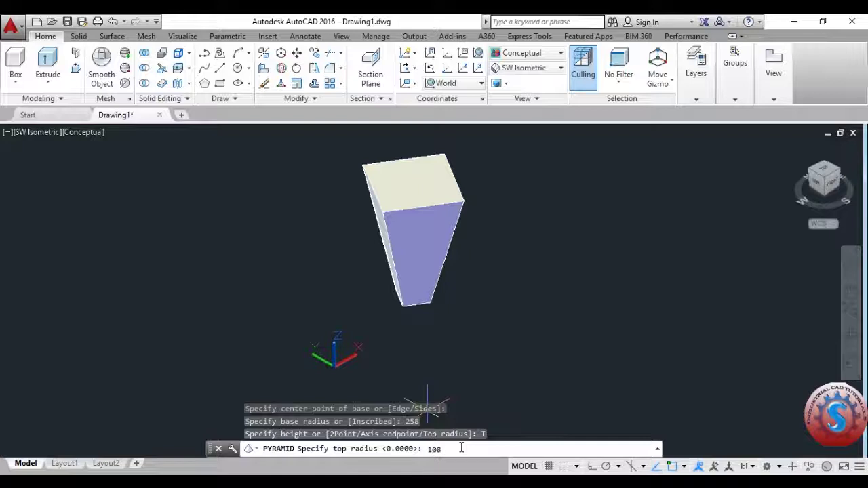
key("Return")
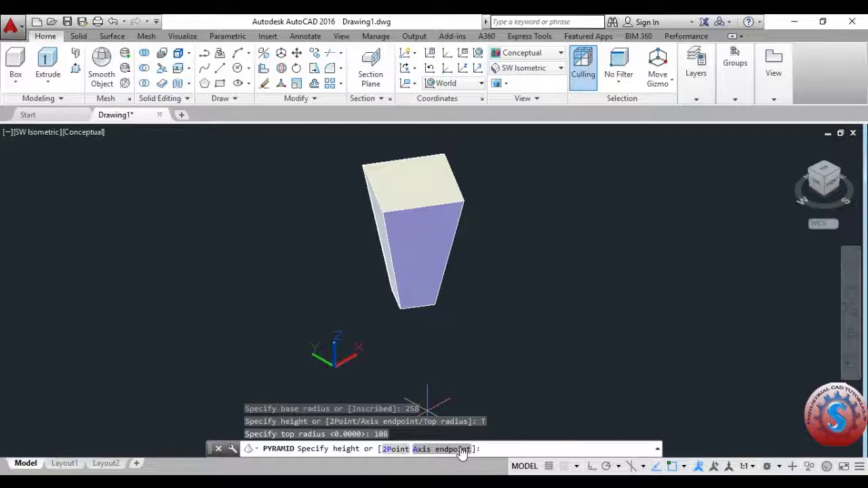
key("Return")
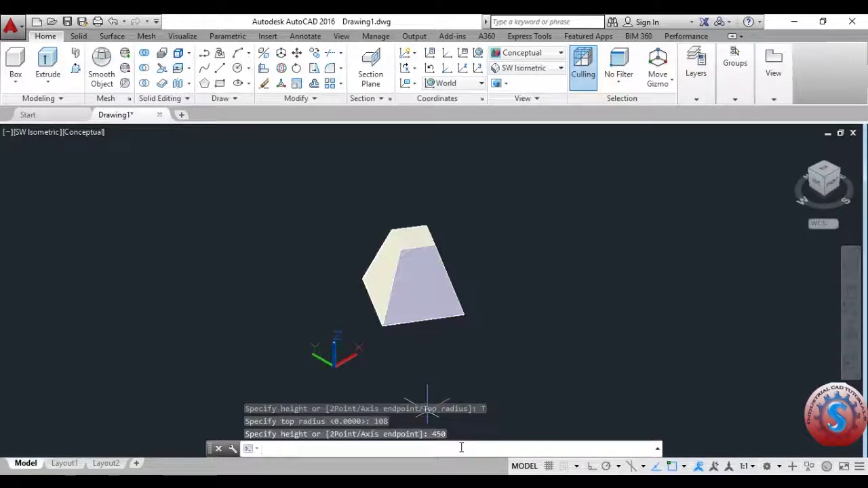
scroll(464, 278, "up", 5)
middle_click_drag(464, 278, 481, 290)
scroll(479, 284, "down", 2)
scroll(478, 282, "up", 2)
key("Escape")
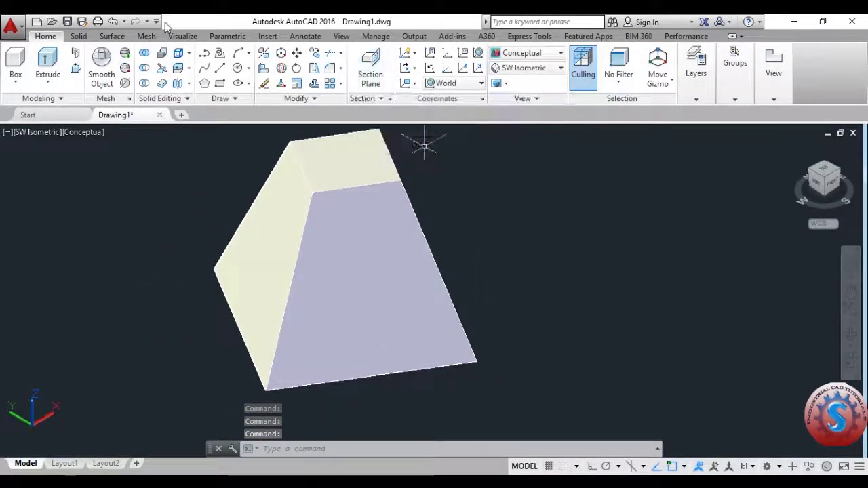
- Apply the Wireframe visual style to the frustum and recentre it in view
left_click(183, 35)
left_click(380, 53)
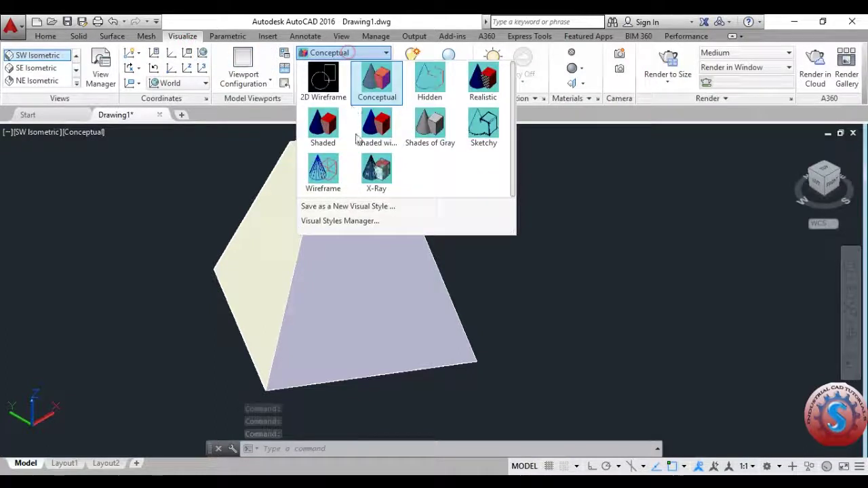
left_click(322, 175)
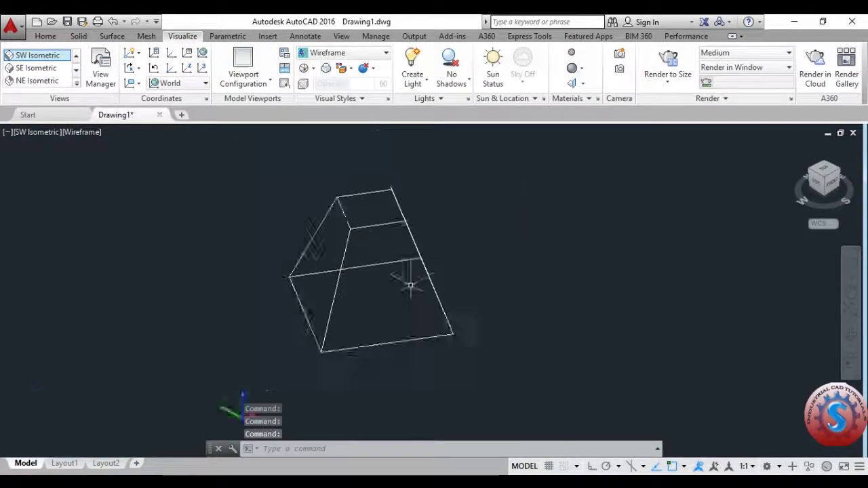
middle_click_drag(406, 284, 393, 291)
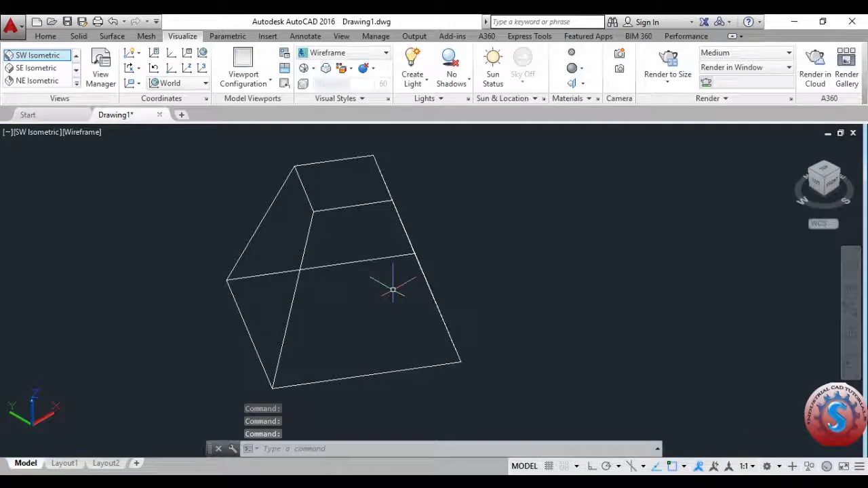
scroll(387, 278, "up", 1)
scroll(388, 273, "down", 2)
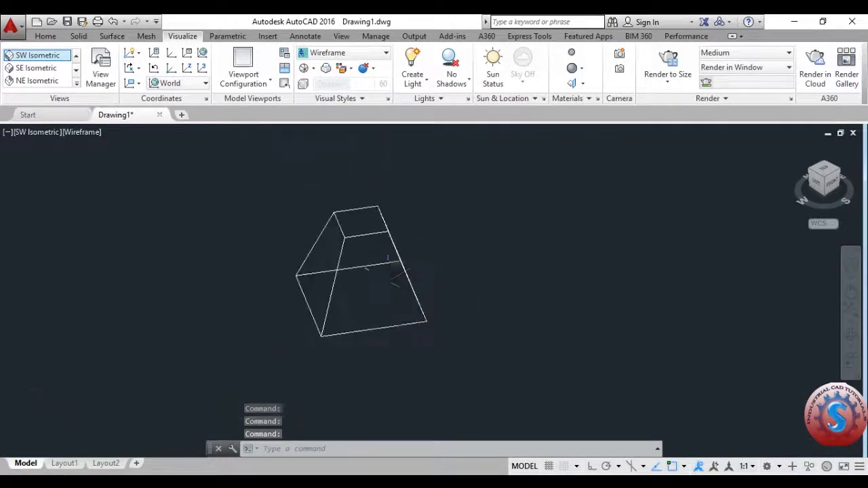
scroll(387, 278, "up", 3)
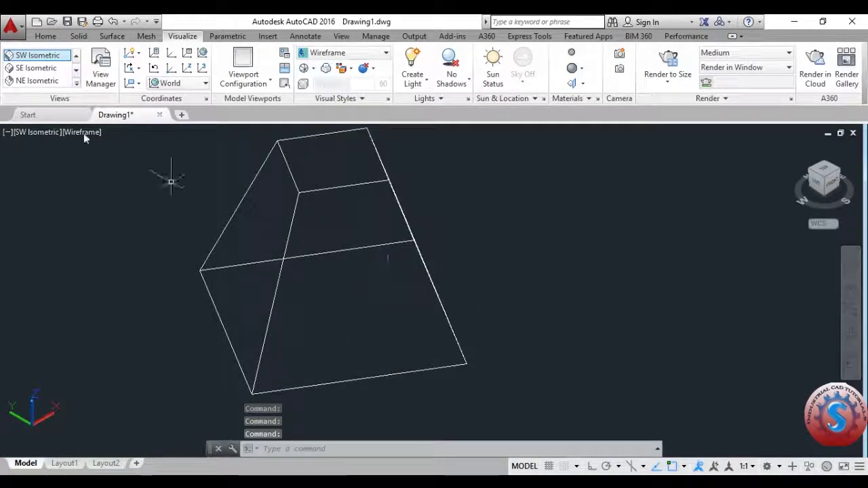
left_click(76, 83)
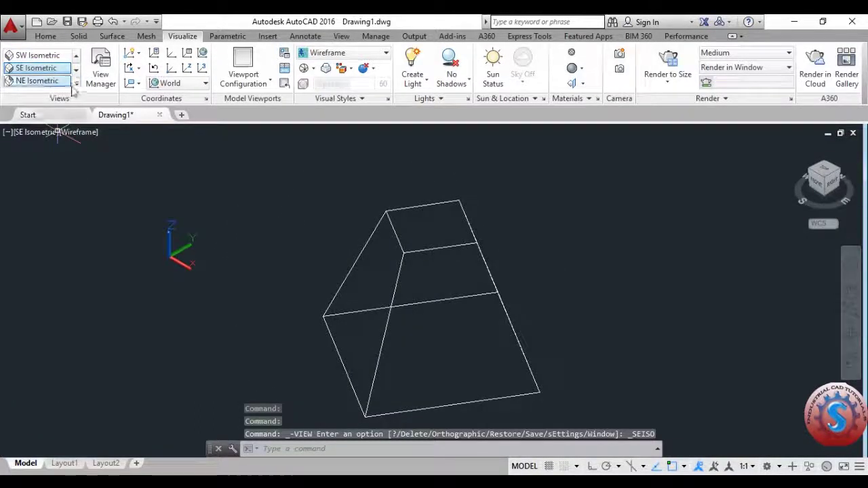
- View the frustum from NE Isometric, return to SW Isometric, and select it
left_click(74, 83)
left_click(59, 159)
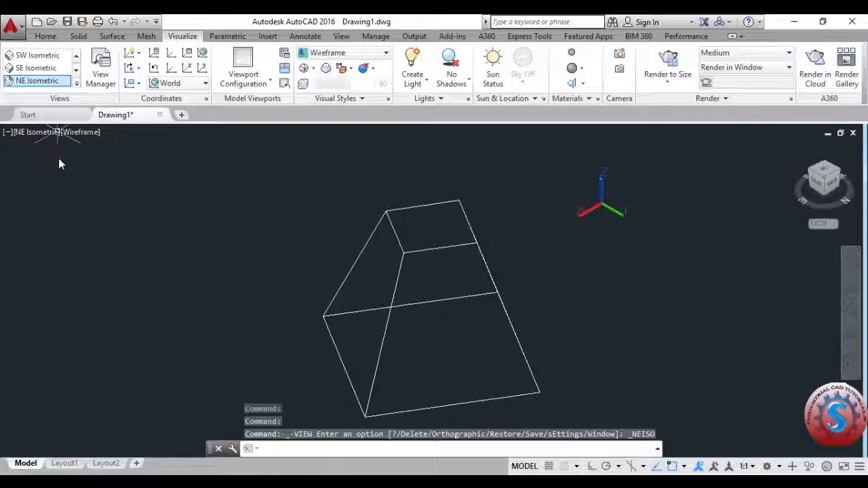
left_click(76, 82)
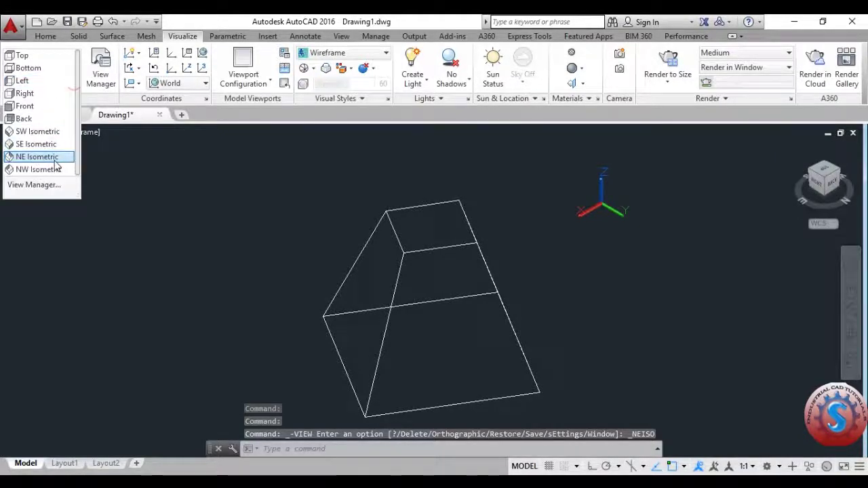
left_click(76, 83)
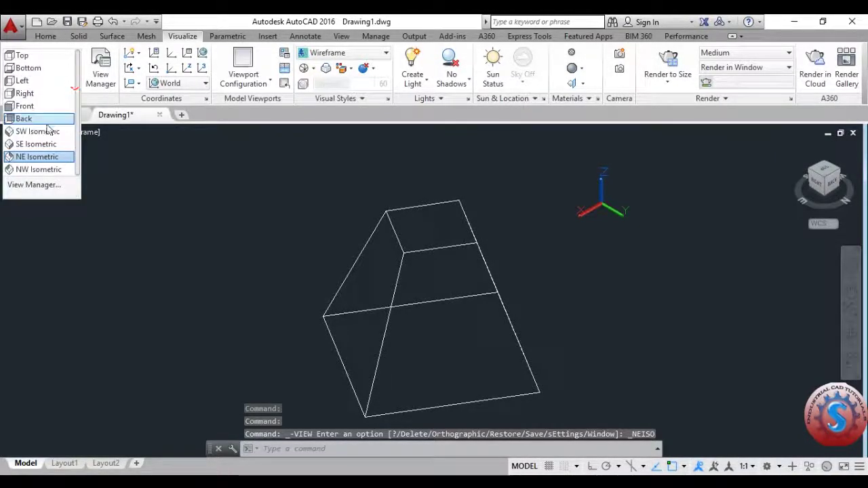
left_click(44, 131)
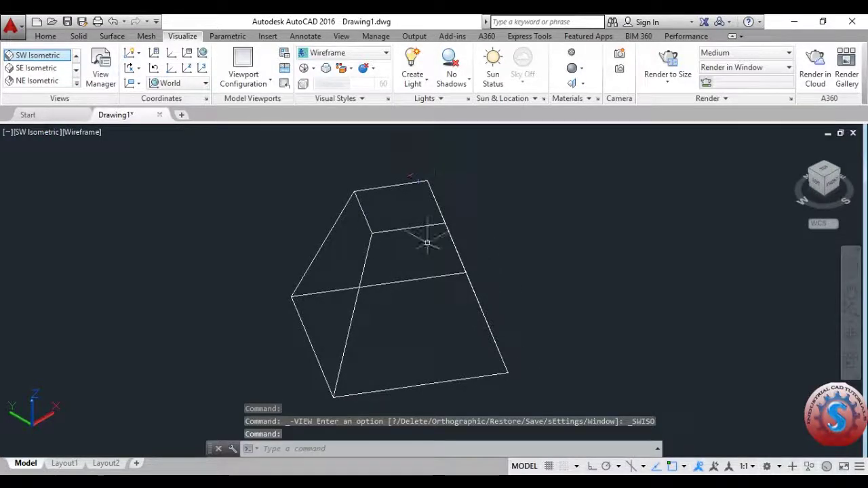
left_click(413, 227)
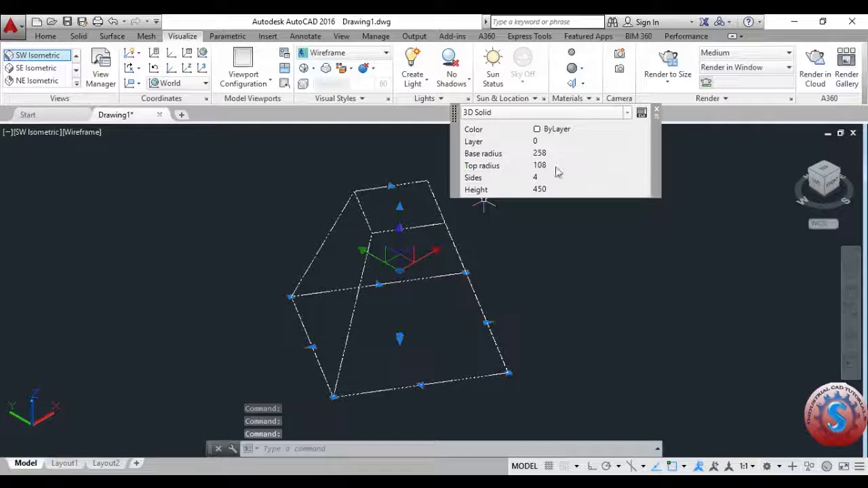
- Deselect the frustum and orbit the view slightly
key("Escape")
key("Escape")
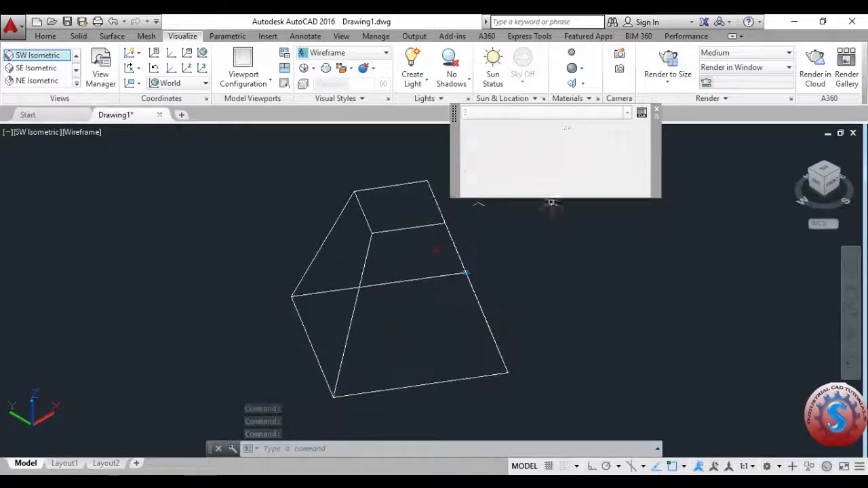
middle_click_drag(526, 252, 493, 263, "shift")
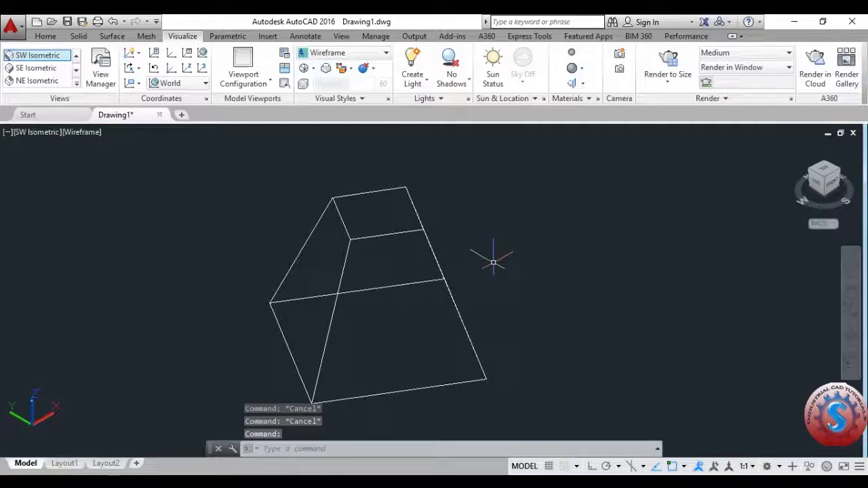
- Draw a line across the frustum's top face from corner to far edge
type("l")
key("Return")
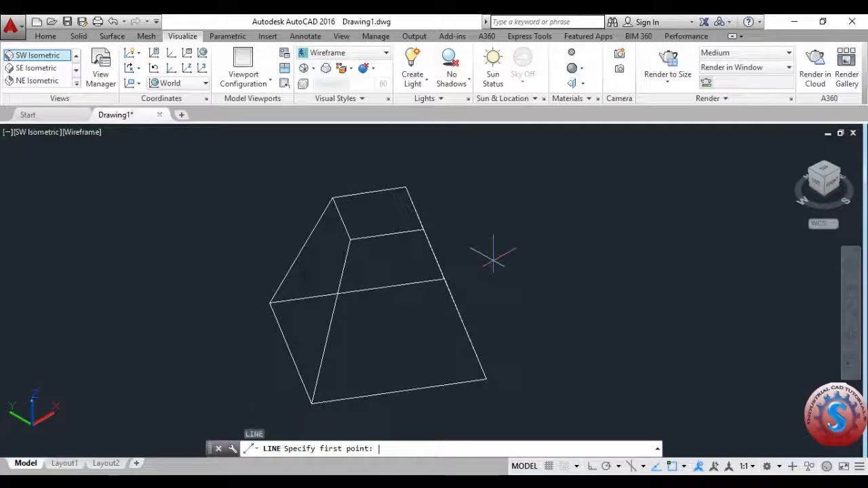
left_click(341, 218)
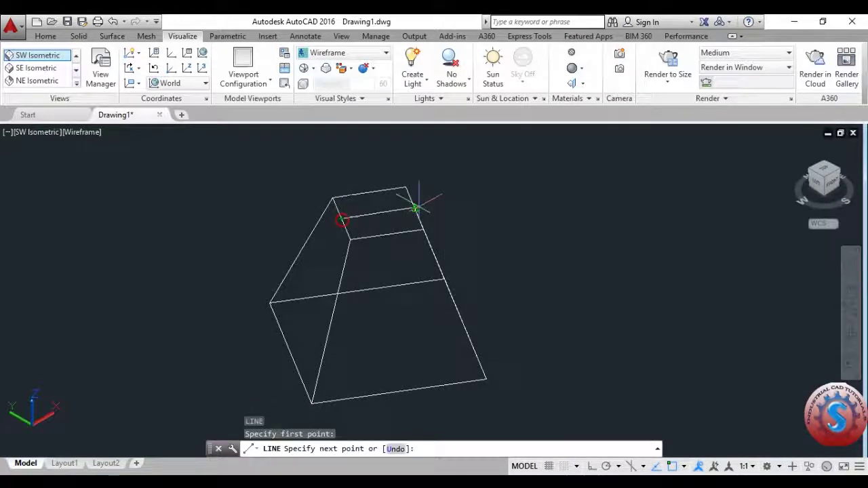
left_click(415, 210)
key("Escape")
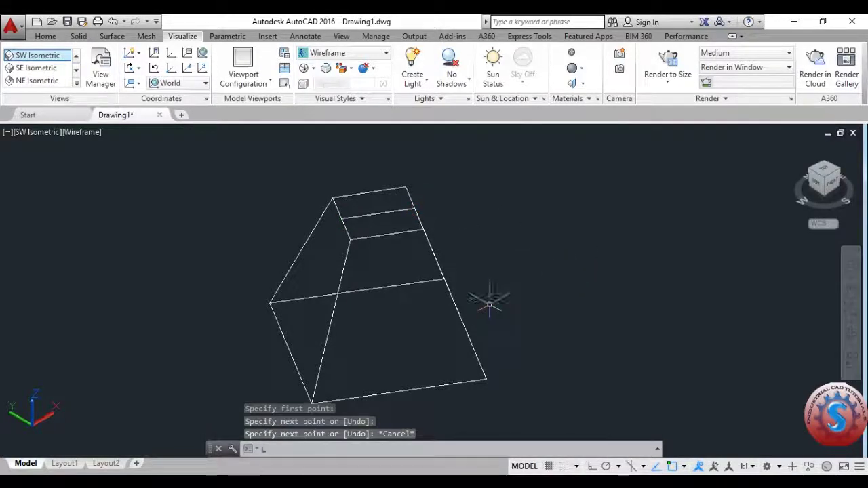
- Draw a second line between the frustum's left and right edges lower down
key("Return")
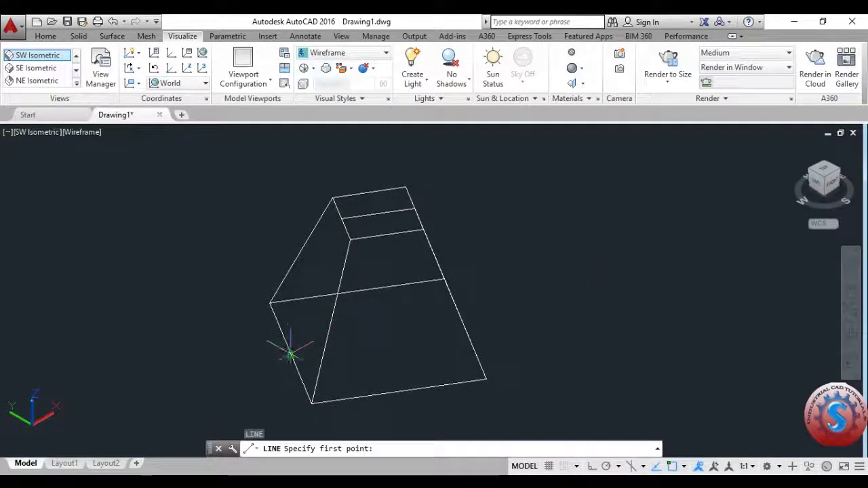
left_click(289, 354)
scroll(465, 330, "up", 2)
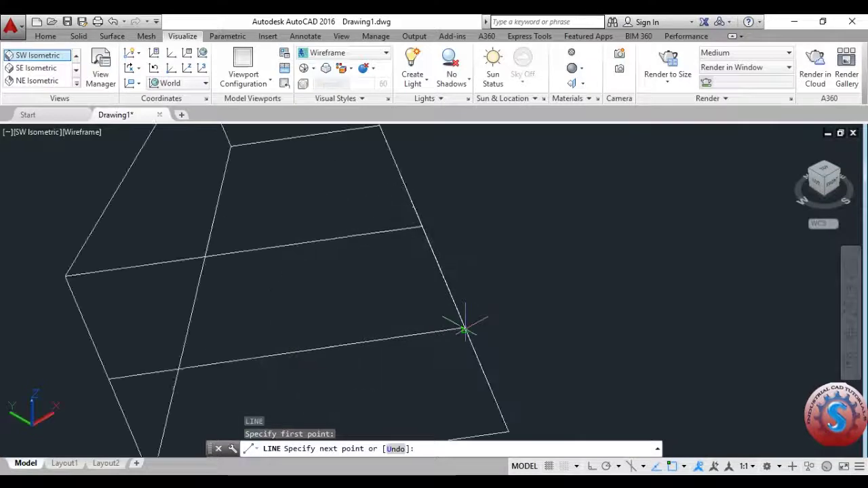
left_click(464, 328)
scroll(536, 313, "down", 2)
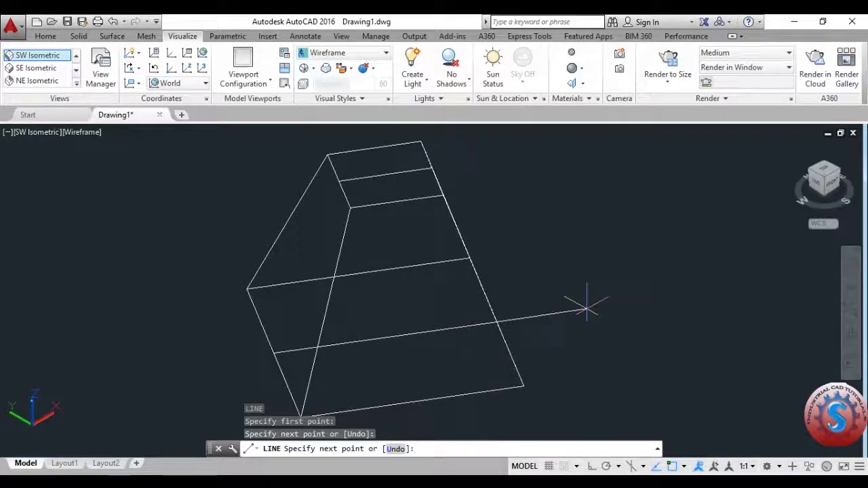
key("Escape")
scroll(502, 312, "down", 3)
scroll(493, 315, "up", 3)
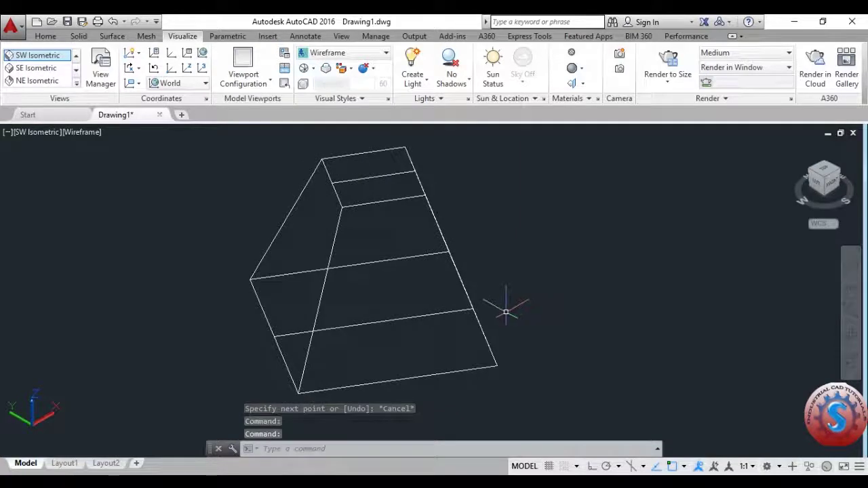
- Start a pyramid centred on the top face with base radius snapped perpendicular to its edge
type("Pyr")
key("Return")
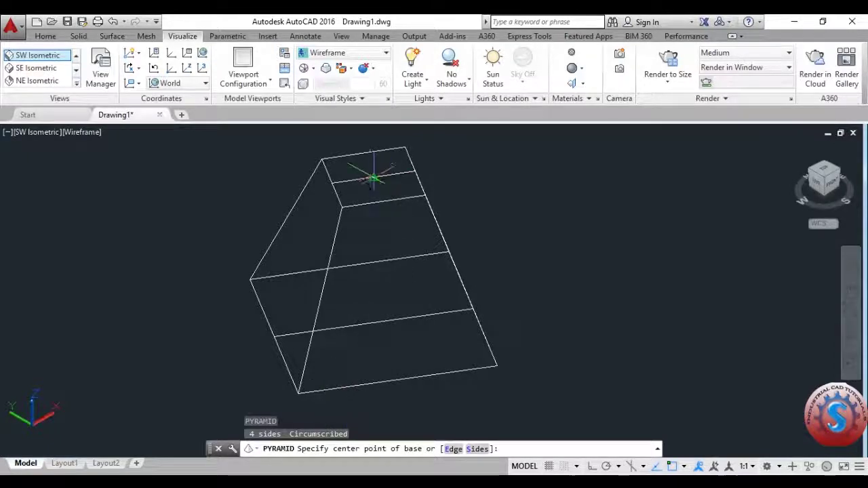
left_click(374, 178)
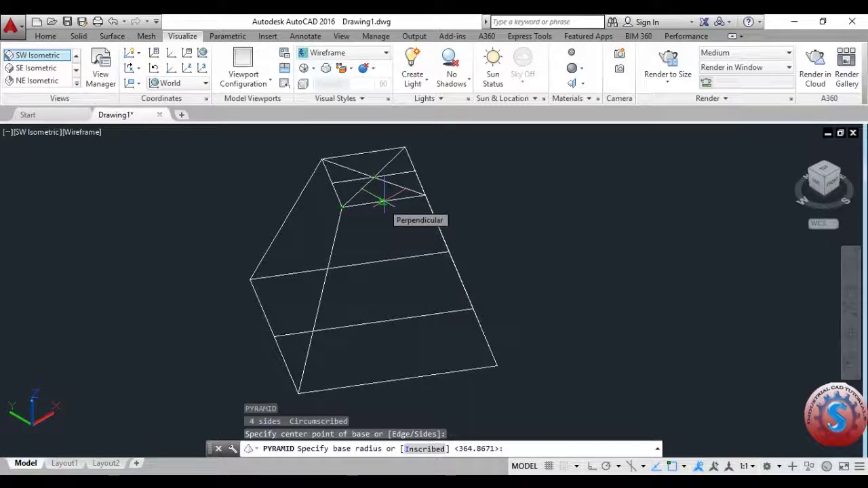
left_click(383, 202)
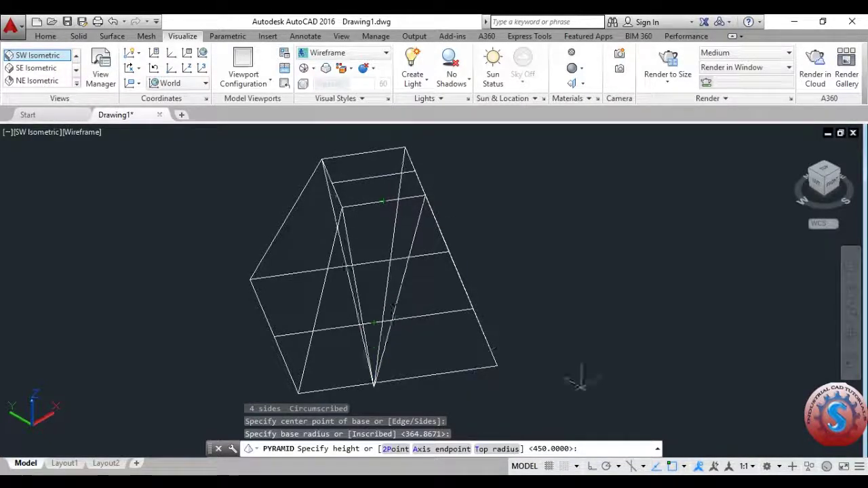
- Give the new pyramid a top radius of 250
left_click(498, 449)
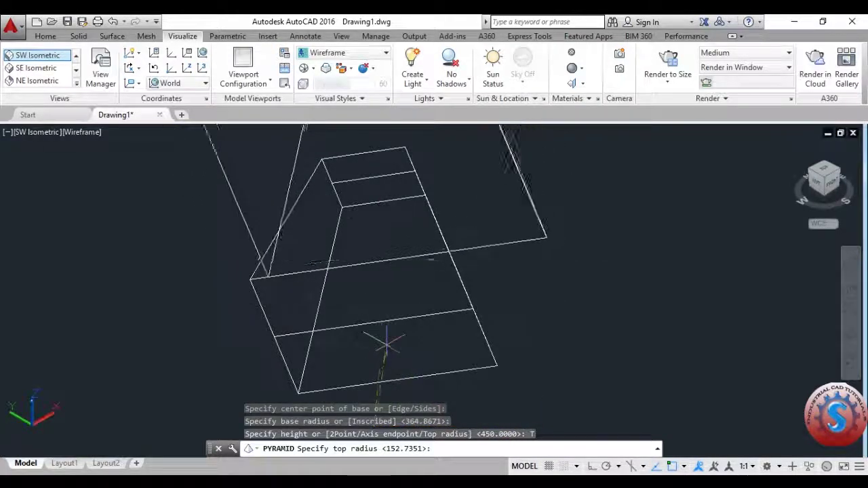
scroll(383, 346, "down", 3)
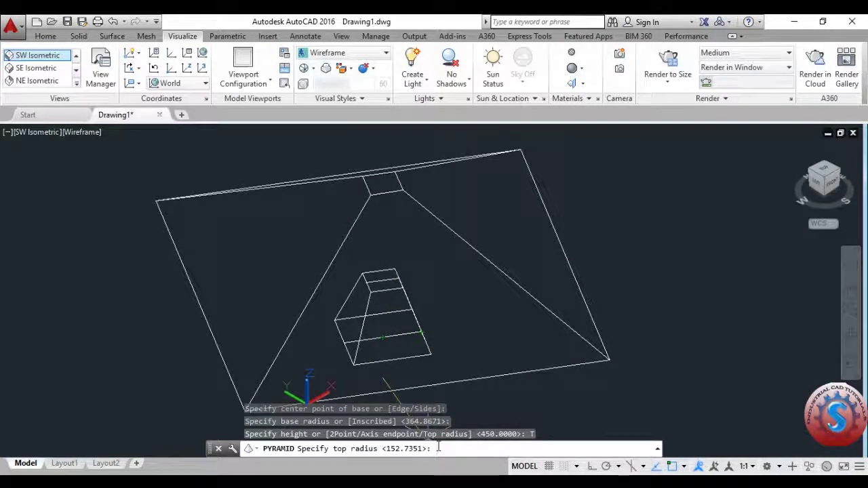
type("450")
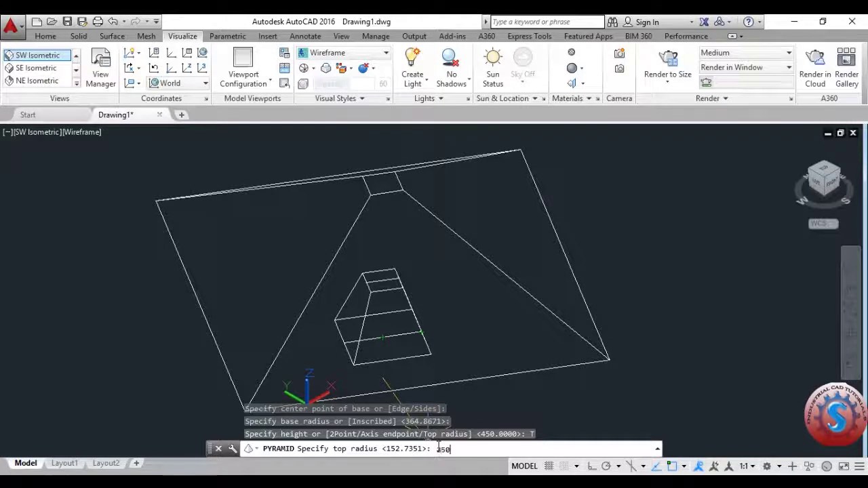
key("Return")
scroll(385, 292, "up", 3)
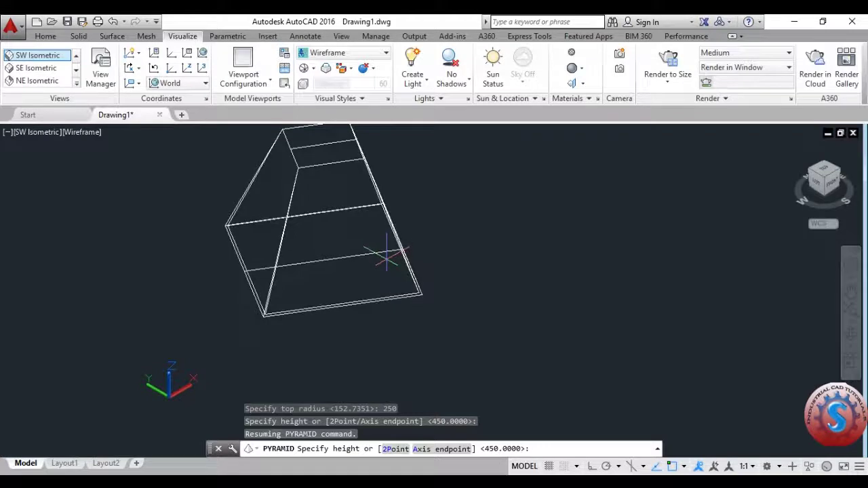
- Complete the second frustum at a height of 450, widening upward from the first frustum's top
middle_click_drag(383, 255, 380, 291)
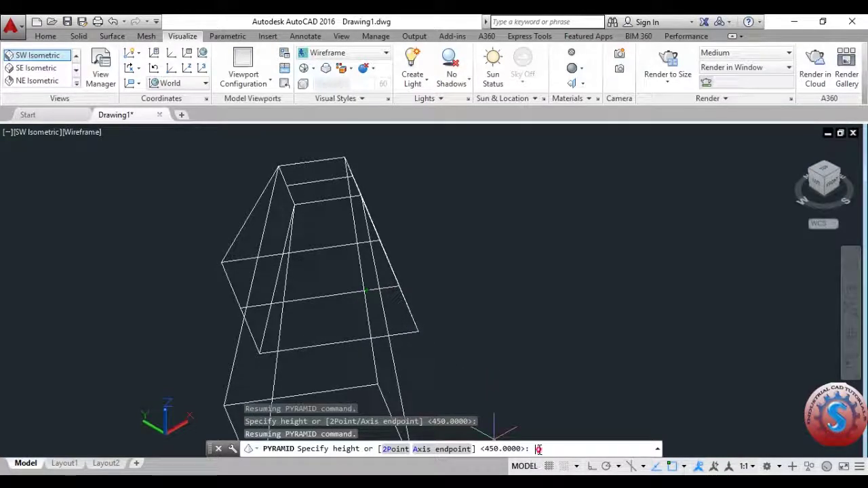
type("450")
key("Return")
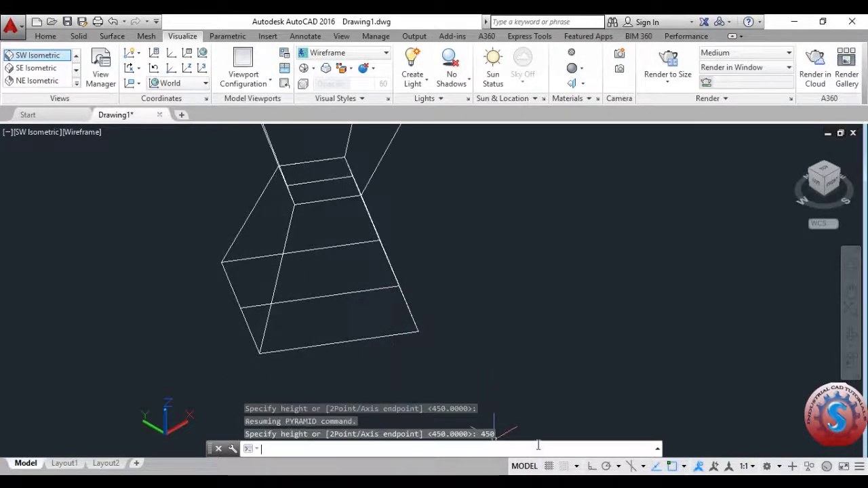
scroll(514, 224, "down", 3)
scroll(480, 305, "up", 2)
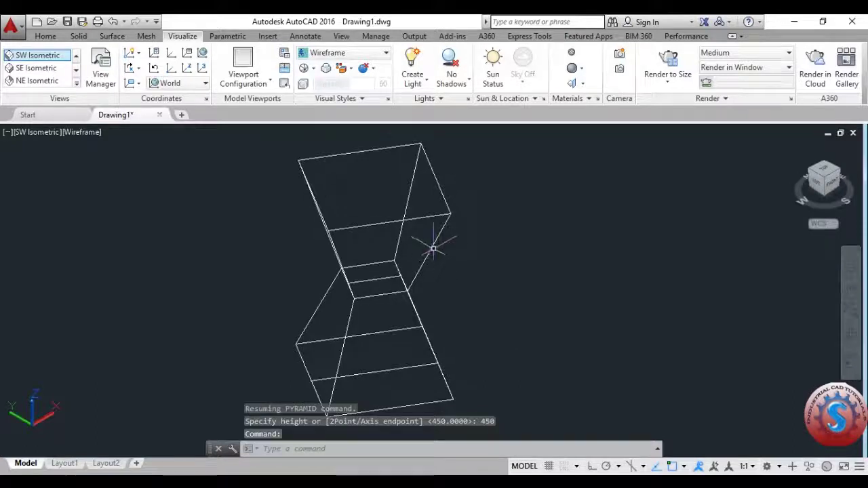
- Set the upper frustum's height to -450 in Quick Properties, then deselect it
left_click(434, 246)
left_click(552, 211)
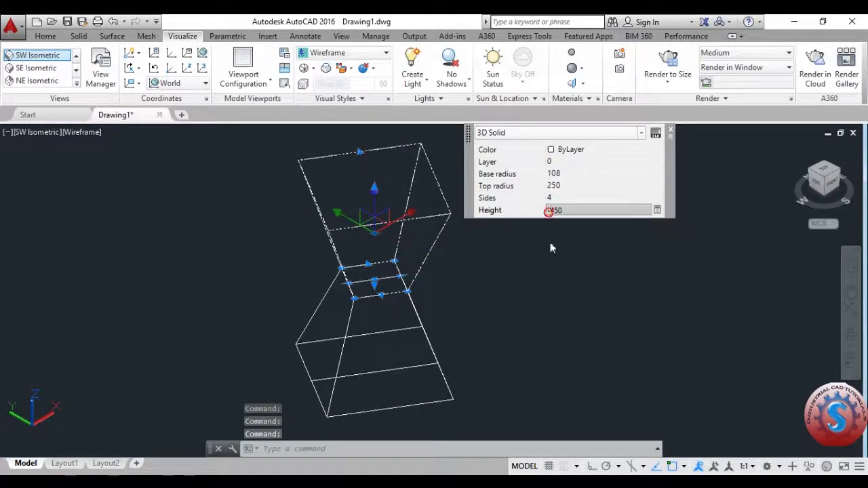
type("-")
key("Return")
key("Escape")
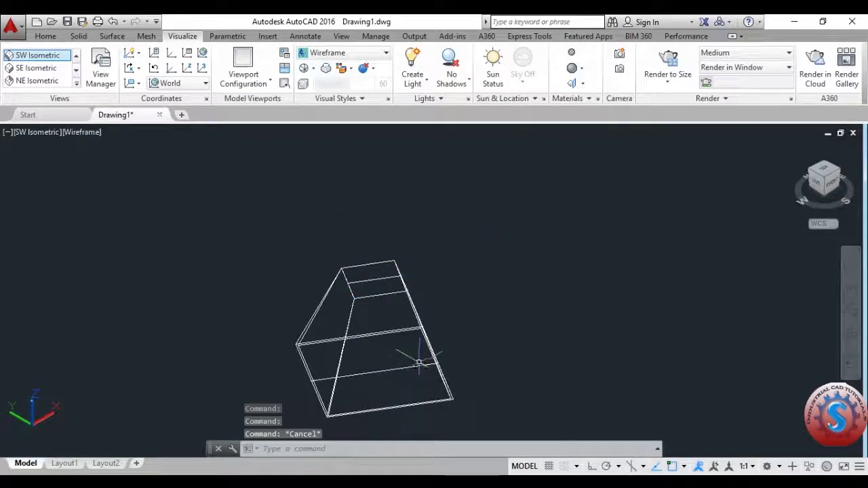
scroll(413, 319, "up", 3)
scroll(412, 319, "up", 2)
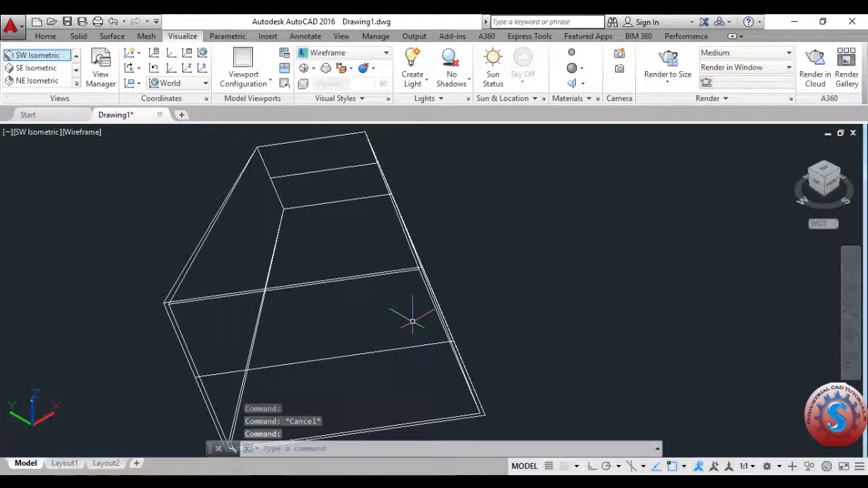
scroll(412, 321, "down", 4)
scroll(413, 321, "up", 3)
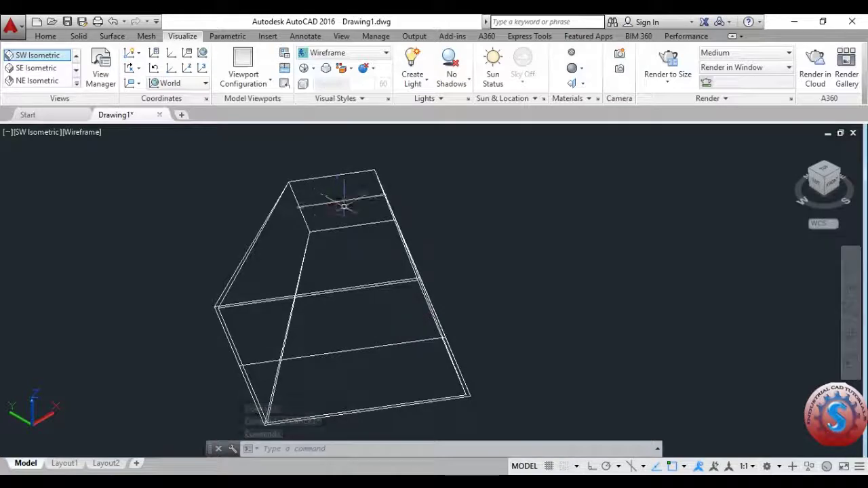
left_click(371, 52)
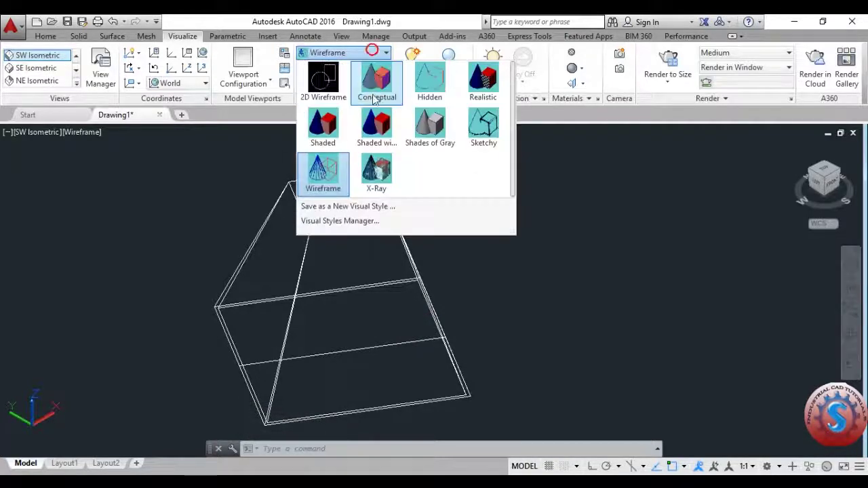
left_click(430, 133)
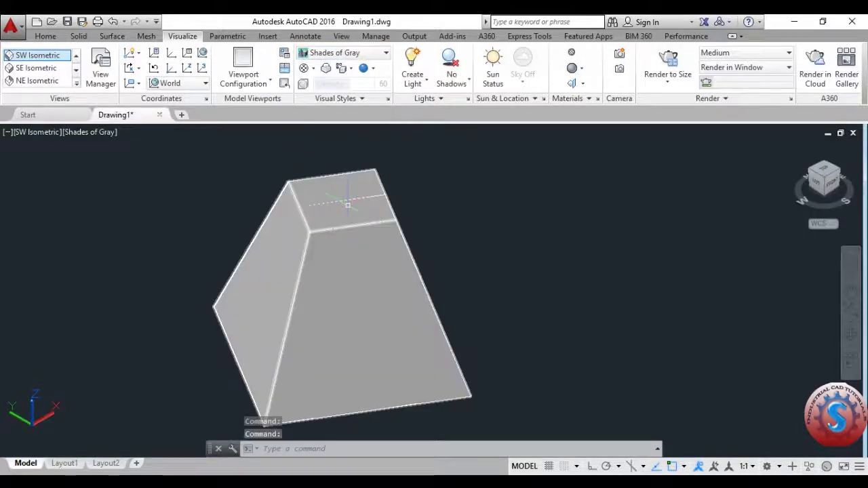
key("ctrl+z")
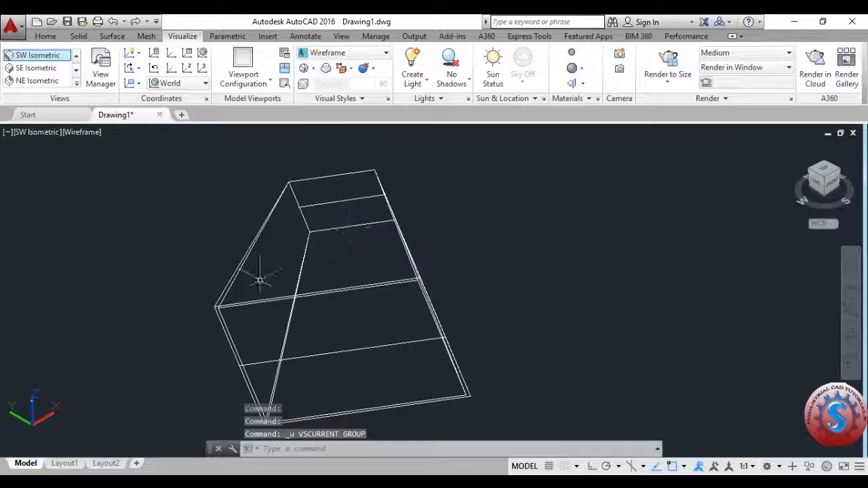
- Change the inner frustum's base radius from 108 to 100 in Quick Properties, then deselect it
left_click(232, 279)
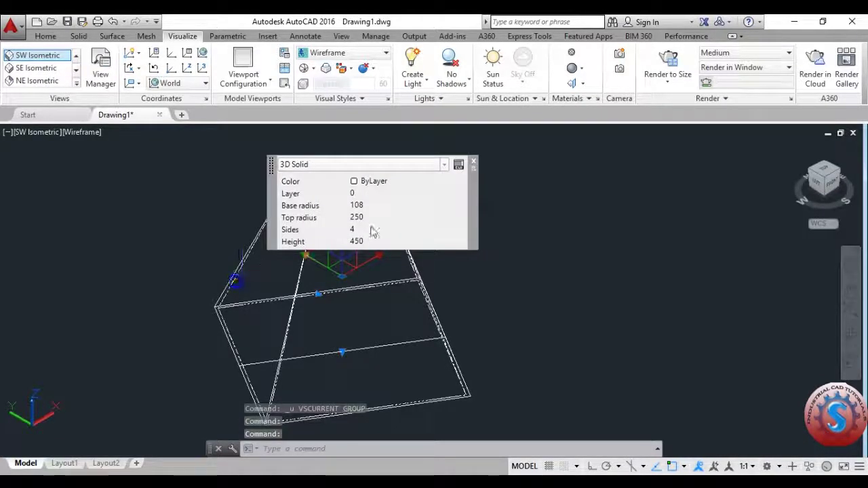
left_click(367, 204)
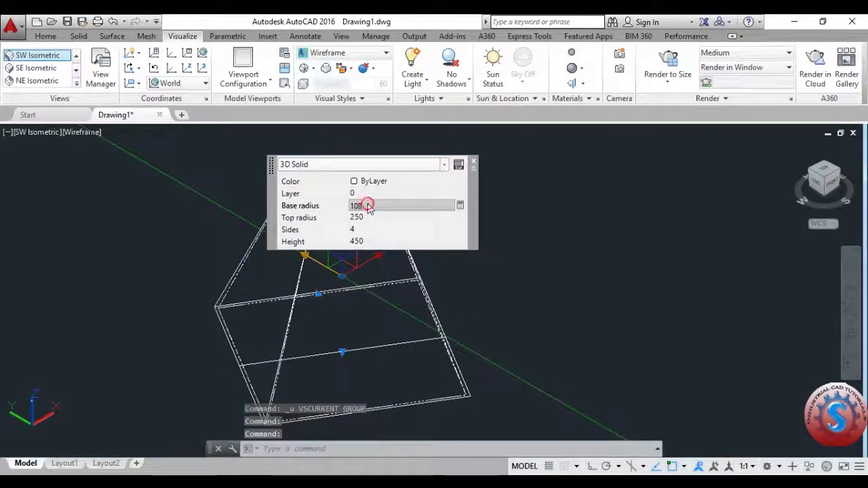
type("1")
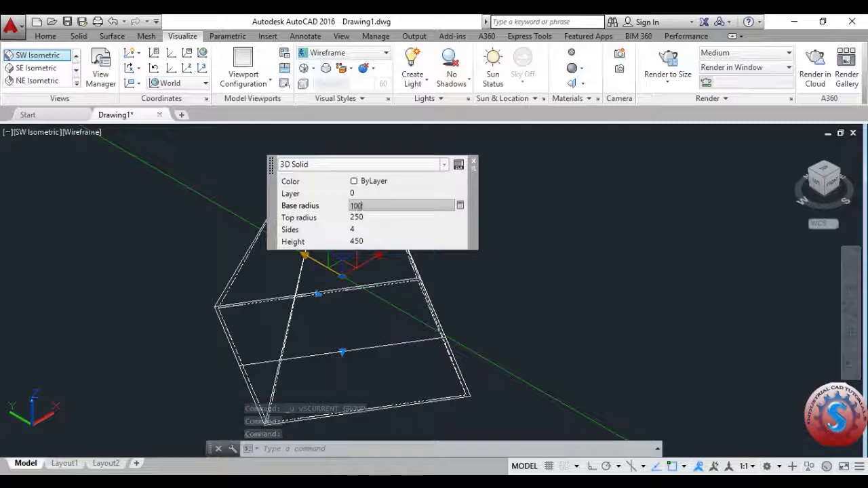
key("Return")
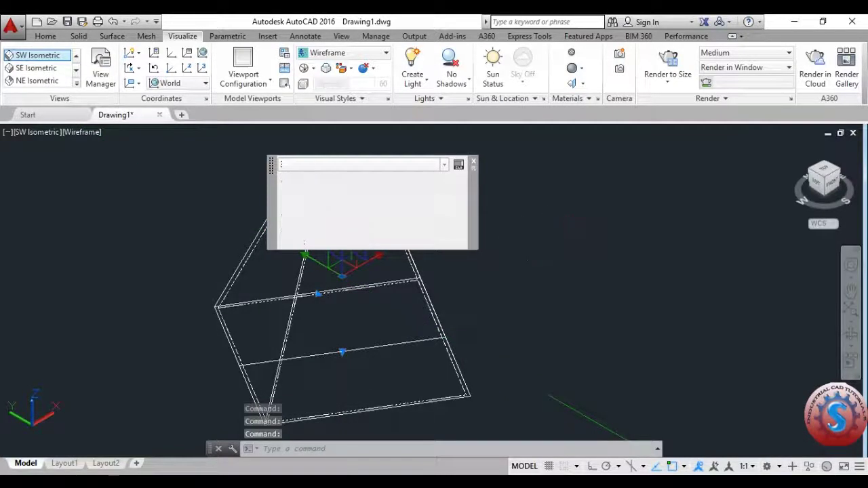
key("Escape")
key("Escape")
scroll(378, 242, "down", 2)
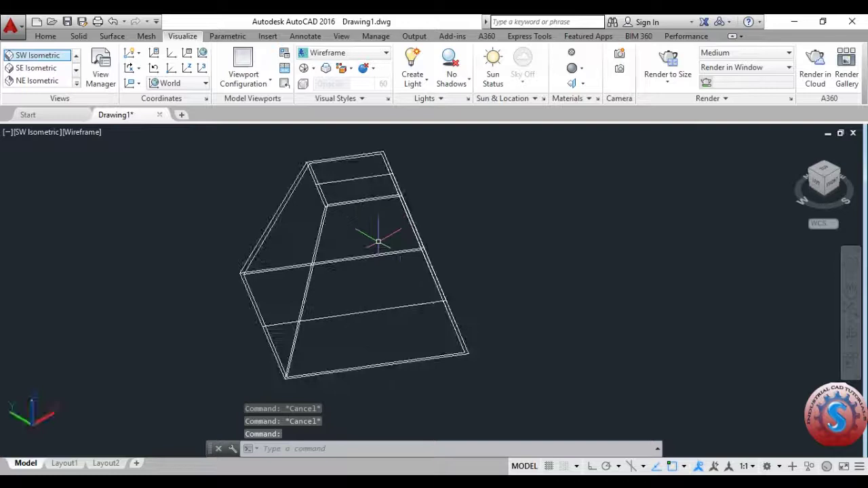
middle_click_drag(378, 242, 372, 258)
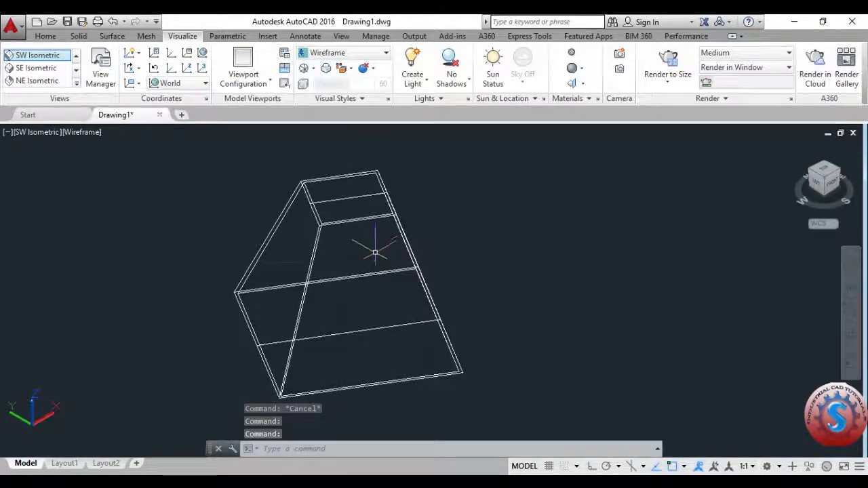
- Erase the extra line and select the inner frustum (base 100, top 250, height 450)
left_click(347, 332)
key("Delete")
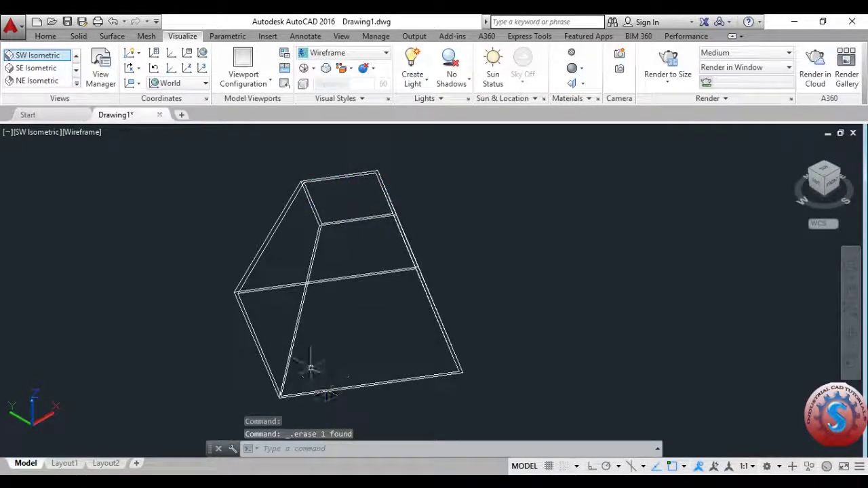
scroll(306, 360, "up", 2)
left_click(287, 336)
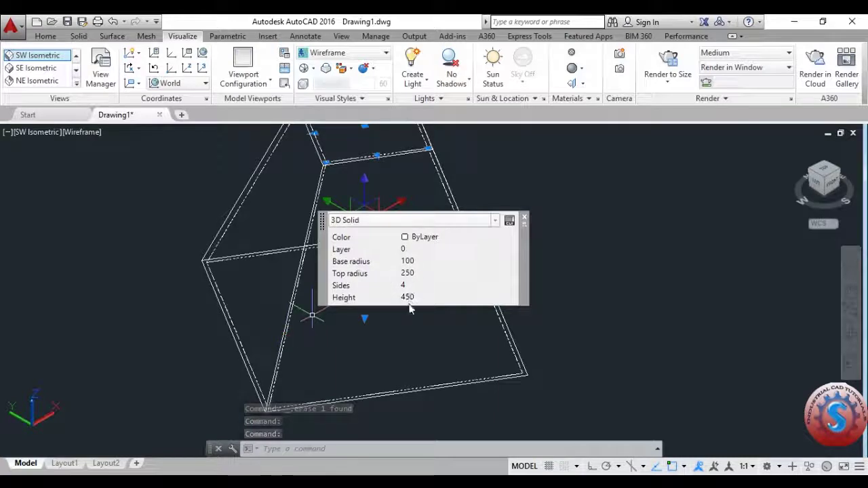
- Set the inner frustum's colour to Red in Quick Properties and deselect it
left_click(430, 236)
left_click(430, 236)
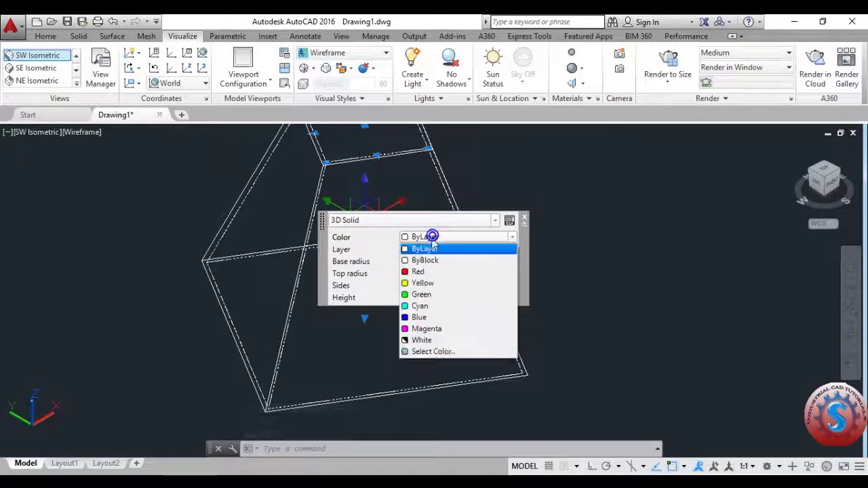
left_click(417, 271)
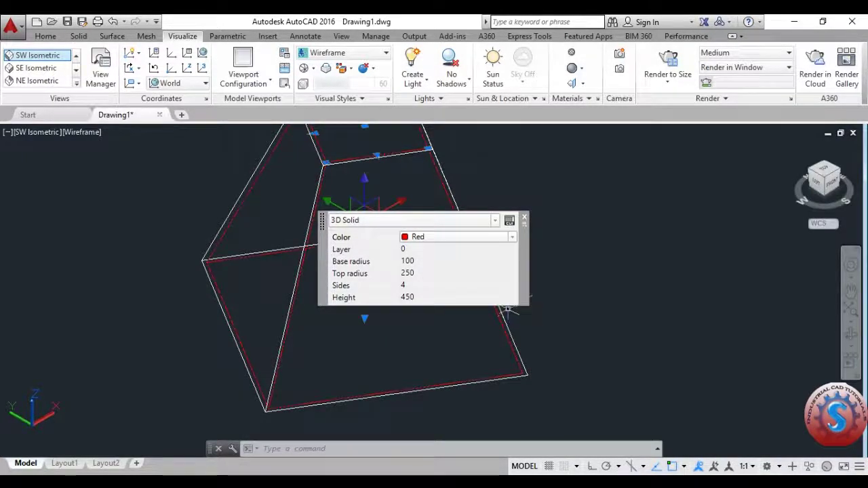
key("Escape")
middle_click_drag(504, 307, 447, 282)
left_click(396, 202)
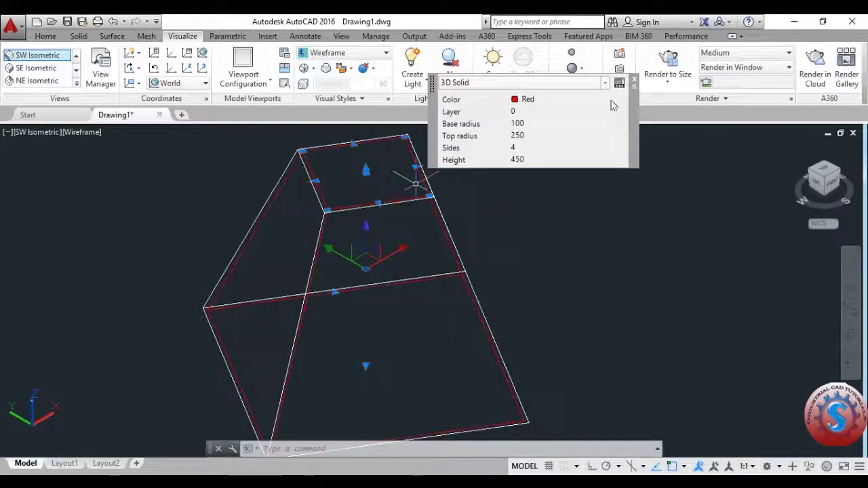
left_click(637, 82)
key("Escape")
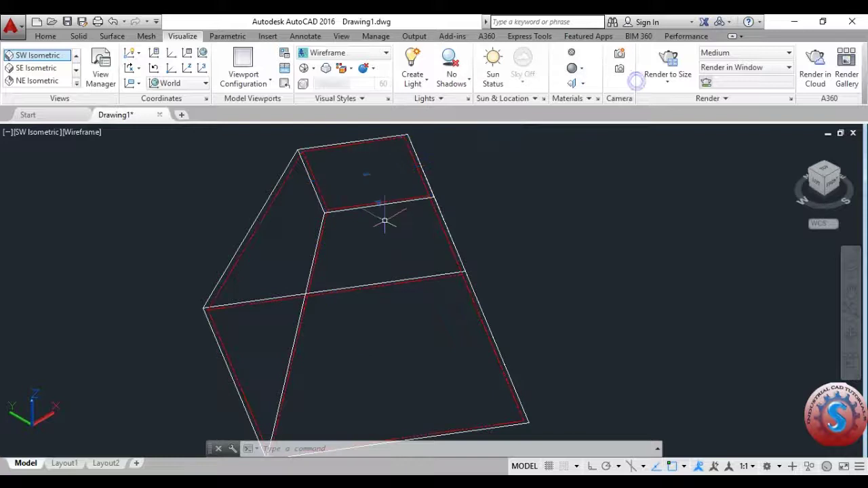
left_click(387, 203)
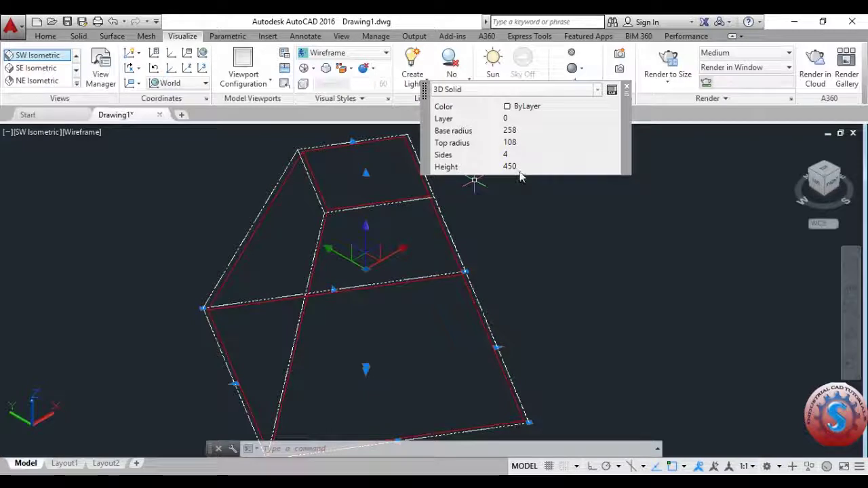
left_click(626, 89)
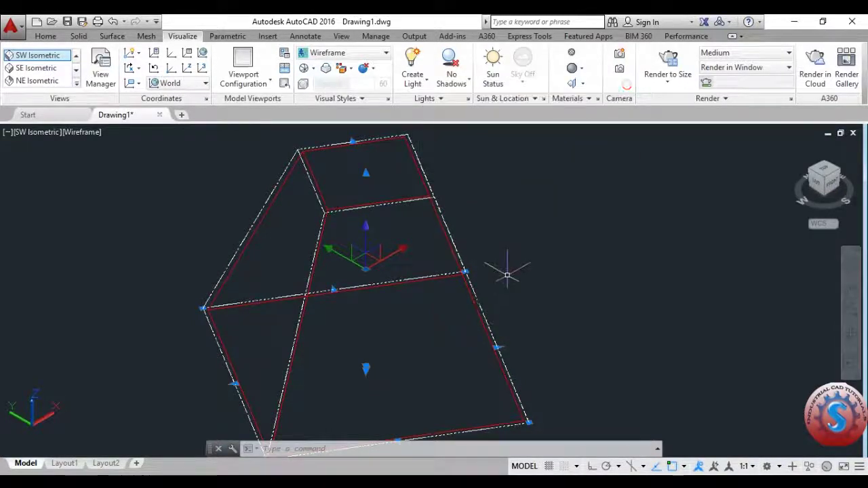
key("Escape")
scroll(490, 291, "down", 2)
scroll(421, 298, "up", 1)
middle_click_drag(488, 306, 494, 304)
middle_click_drag(566, 292, 616, 306)
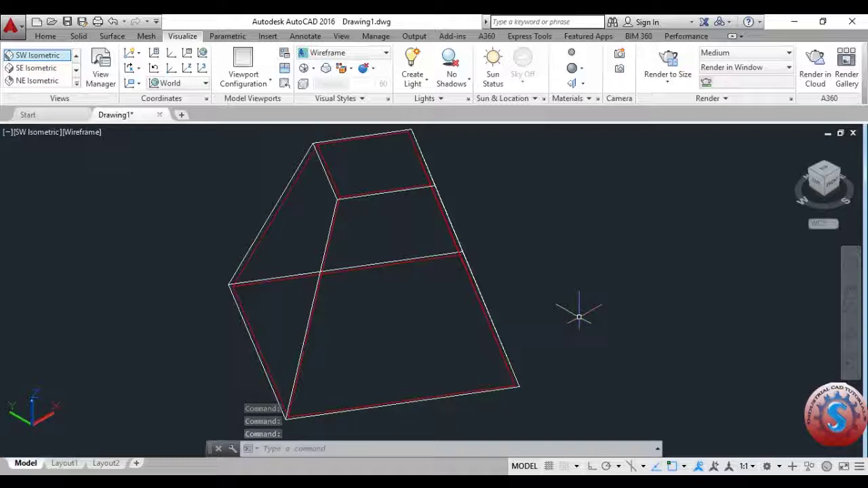
- Shade the model grey and pick the outer frustum as the solid to subtract from
left_click(343, 52)
left_click(428, 131)
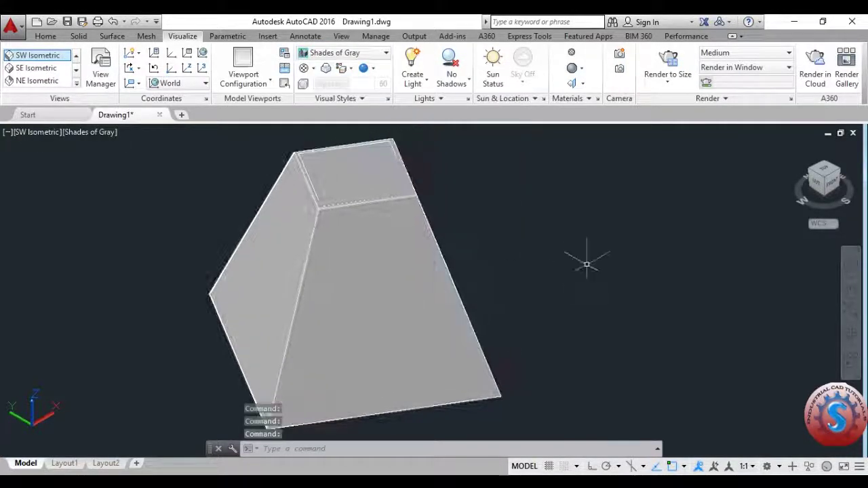
type("su")
key("Return")
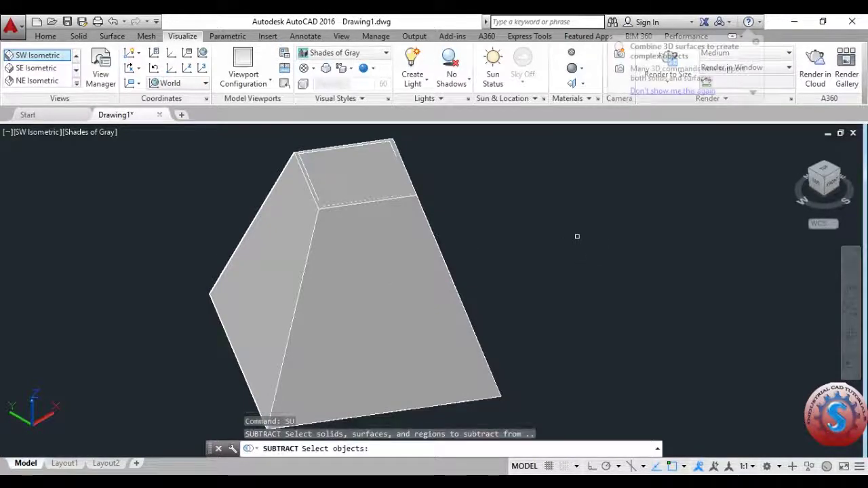
left_click(302, 290)
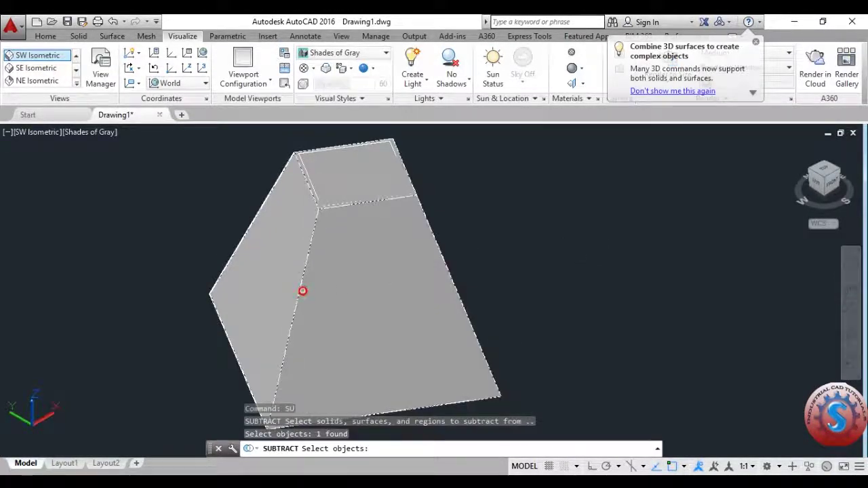
key("Return")
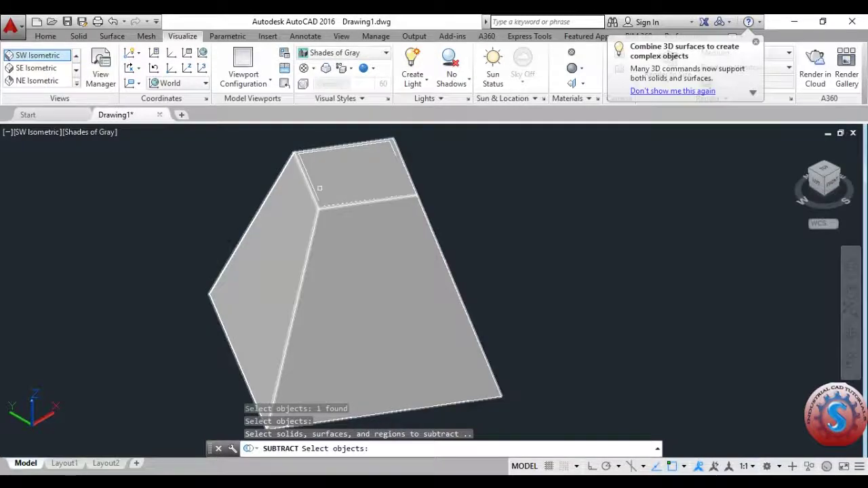
- Remove the red inner frustum from it, leaving one hollow solid centred in view
scroll(315, 196, "up", 2)
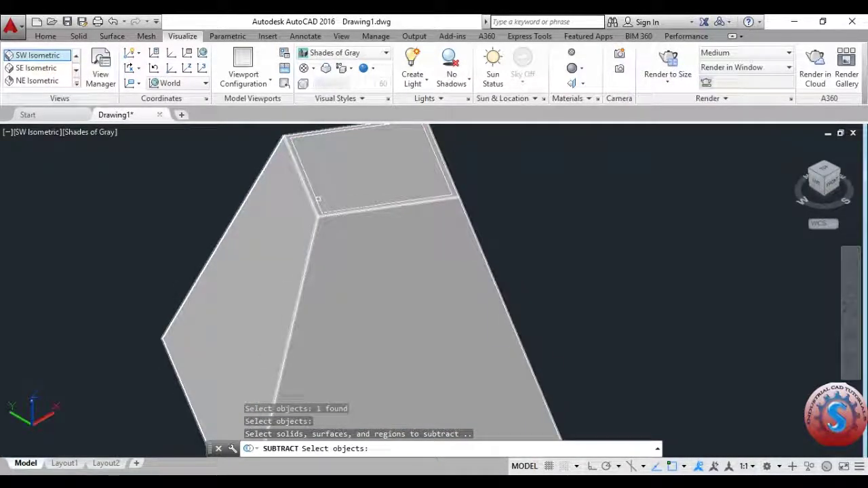
left_click(318, 201)
key("Return")
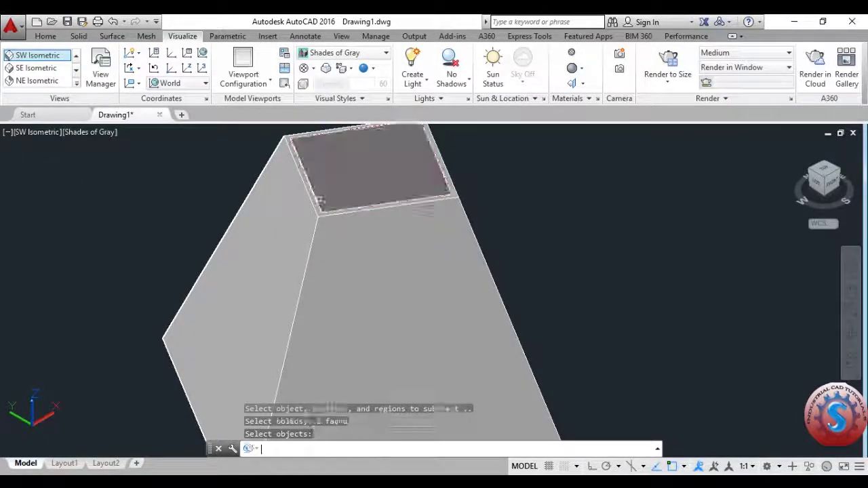
scroll(434, 285, "down", 5)
middle_click_drag(435, 441, 386, 421)
key("Escape")
key("Escape")
left_click(324, 453)
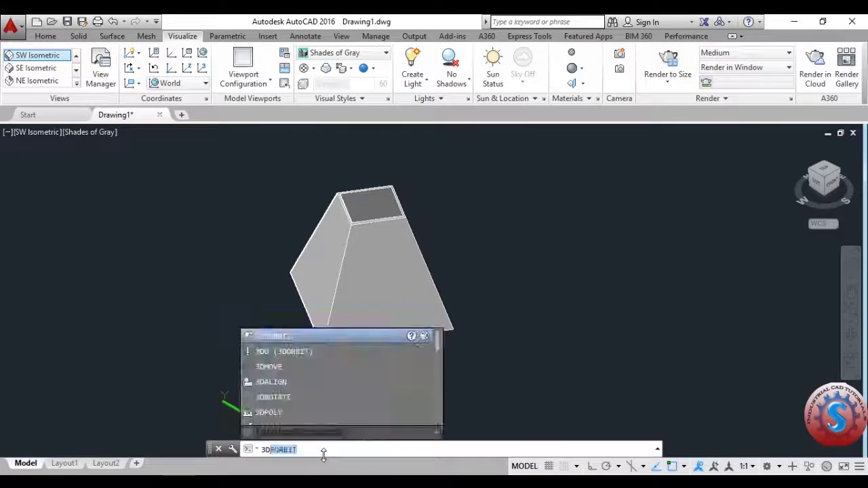
- Orbit the hollow frustum to a new angle and apply the Conceptual visual style
key("Return")
left_click_drag(463, 360, 343, 136)
left_click(370, 53)
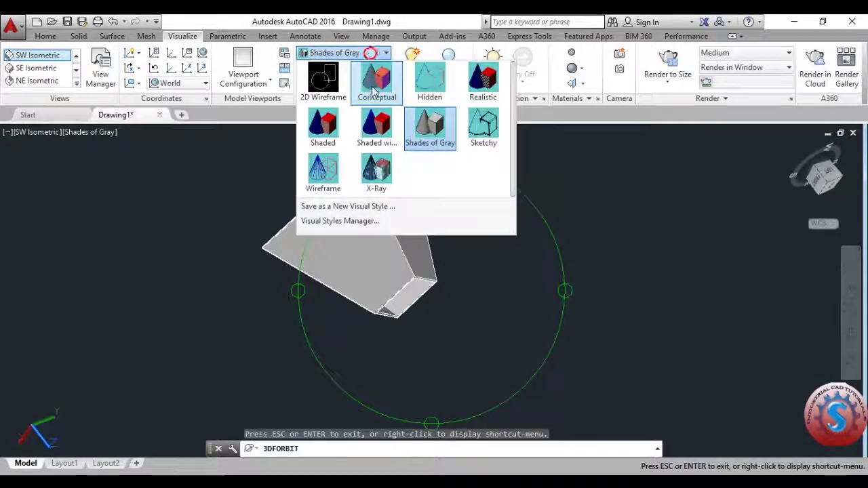
left_click(375, 85)
key("Escape")
- Orbit with 3DFORBIT to look through the underside into the frustum's open interior
type("3dforbit")
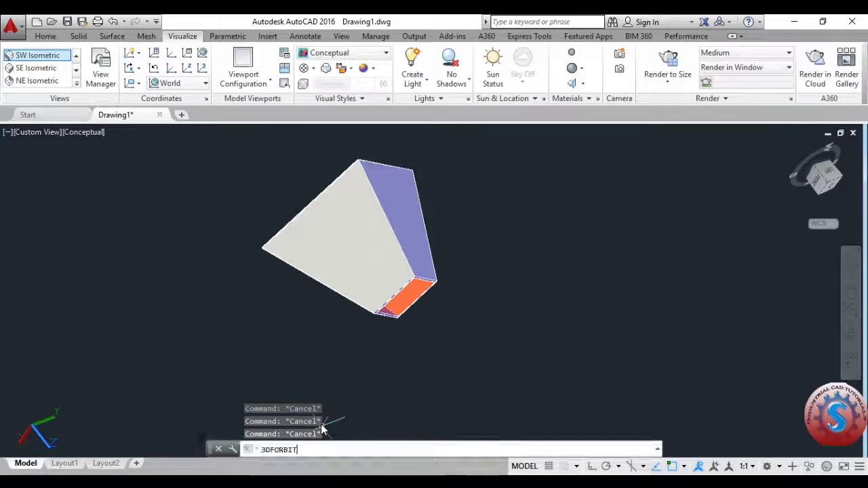
key("Return")
left_click_drag(471, 323, 460, 303)
key("Escape")
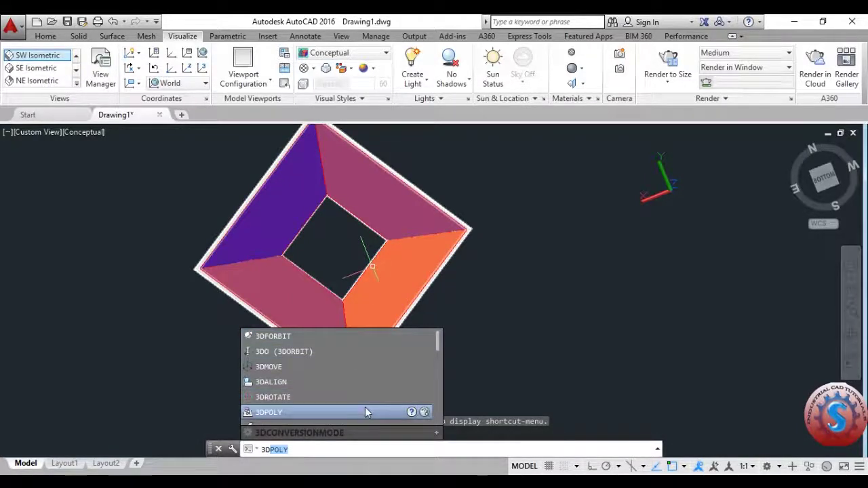
type("F")
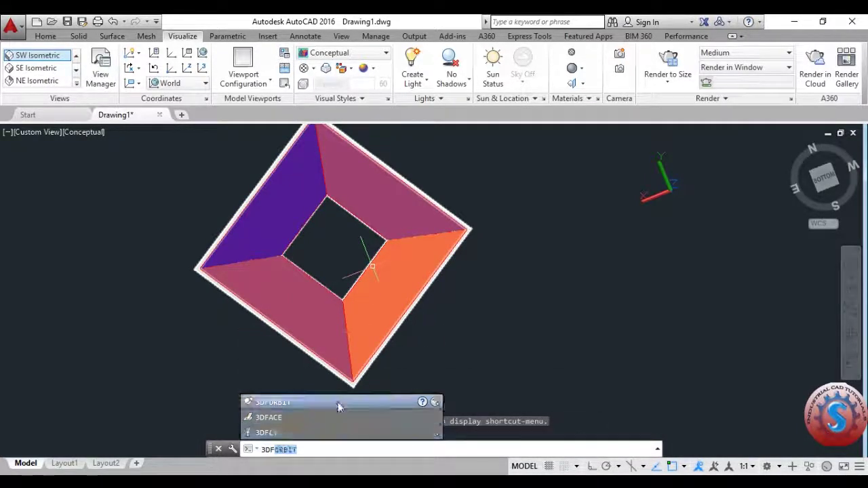
left_click(339, 406)
left_click_drag(518, 280, 468, 305)
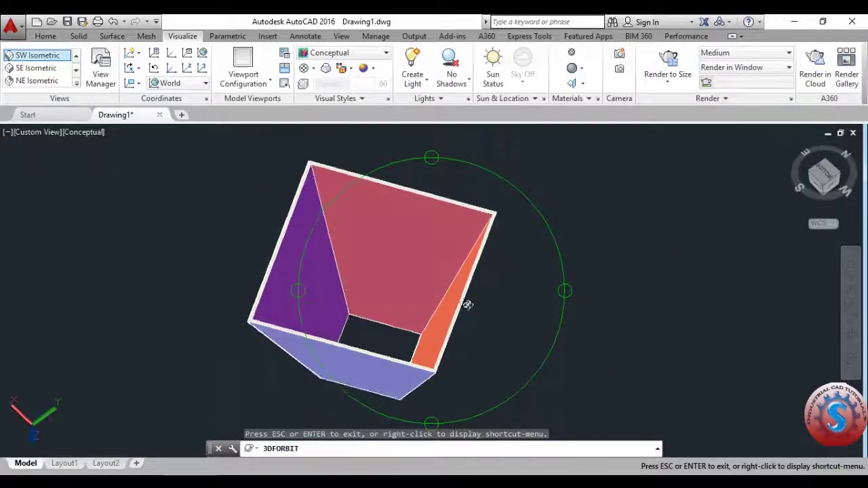
key("Escape")
key("Escape")
scroll(481, 310, "down", 3)
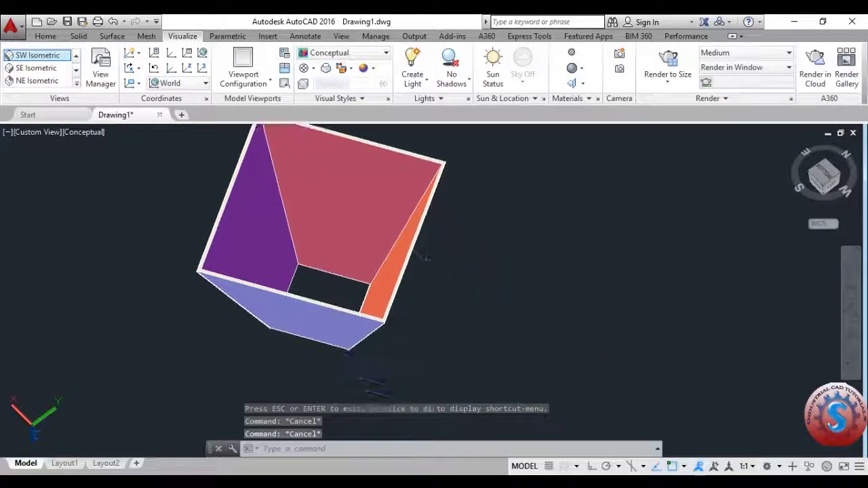
scroll(422, 291, "up", 2)
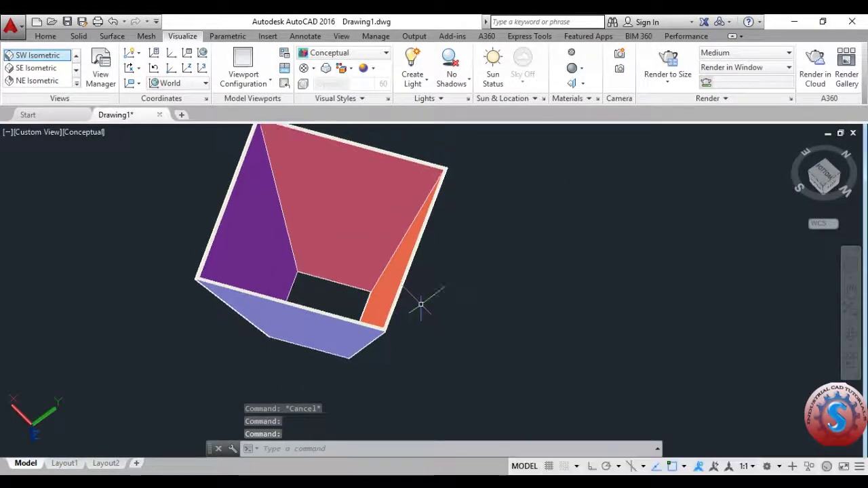
scroll(418, 302, "down", 4)
scroll(417, 298, "up", 5)
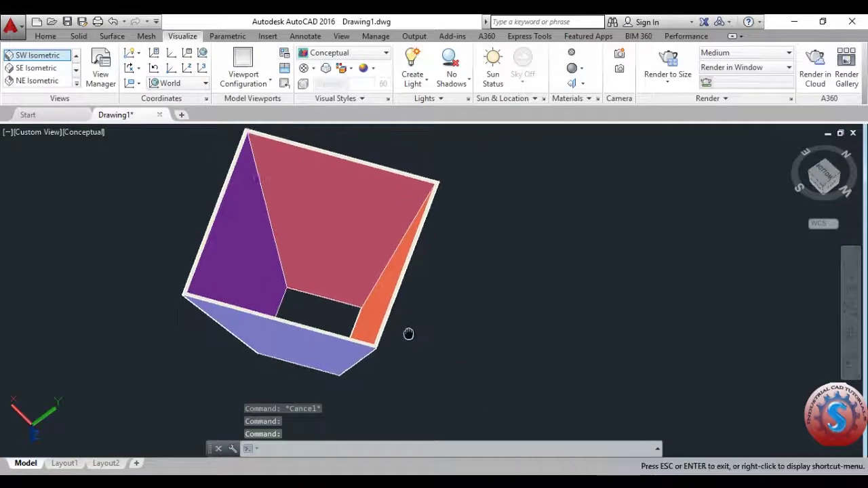
- Switch the viewport configuration from Three to Four: Equal
left_click(242, 78)
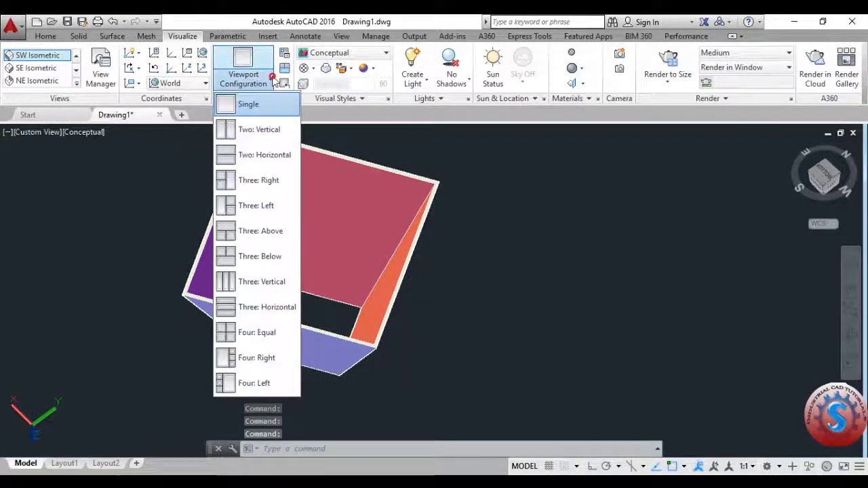
left_click(263, 258)
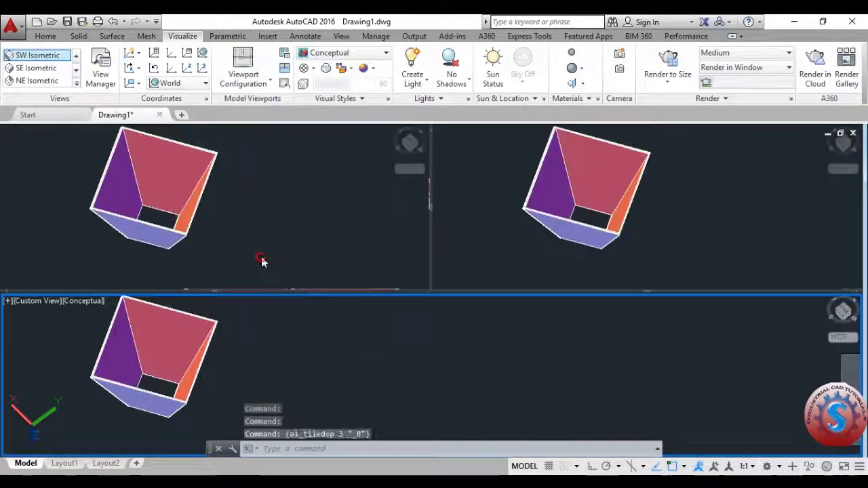
left_click(270, 86)
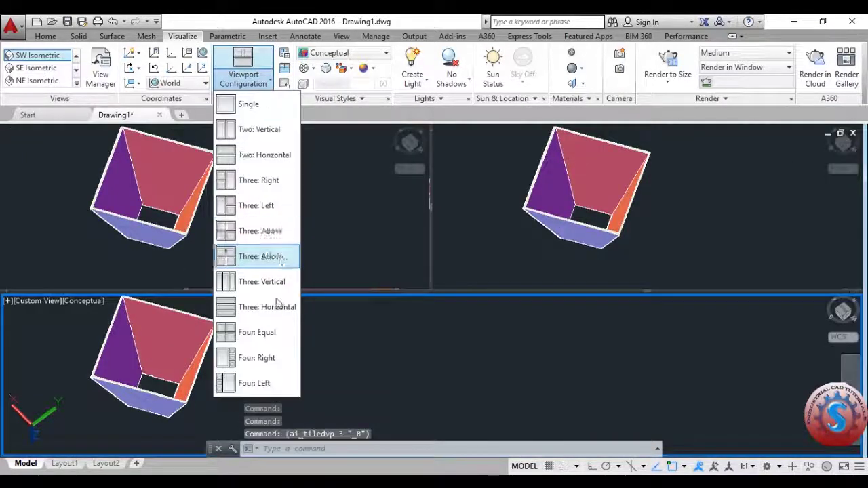
left_click(259, 333)
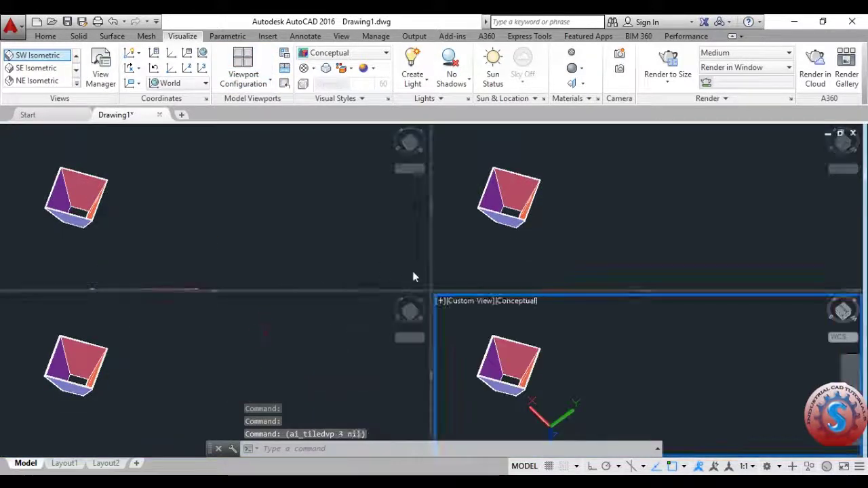
- Activate the top-left viewport and adjust its view of the frustum
left_click(219, 196)
middle_click_drag(153, 202, 242, 217, "shift")
left_click(269, 449)
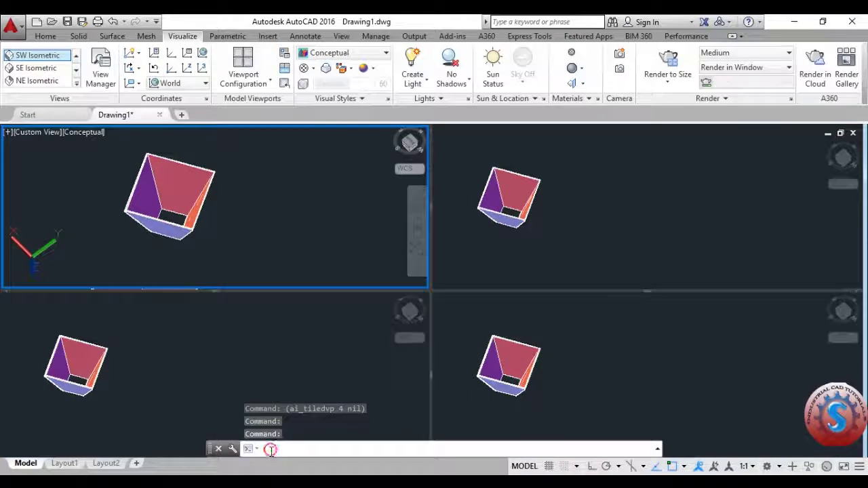
type("3D")
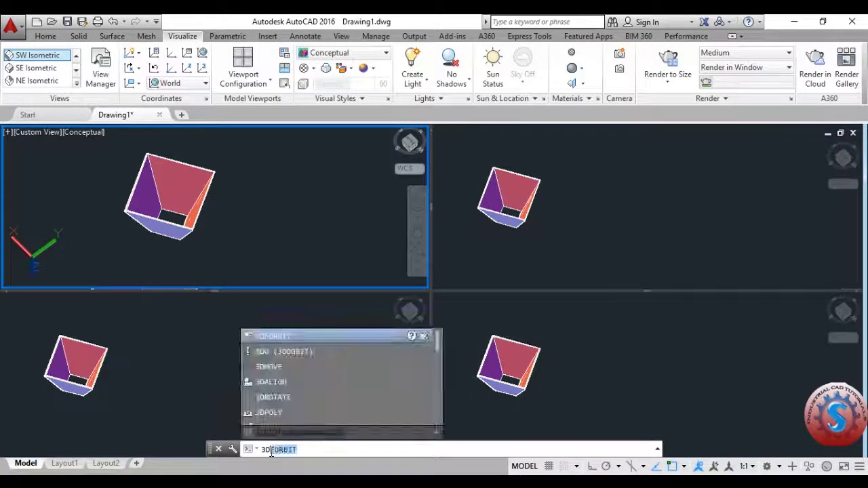
- Orbit the top-left viewport's frustum into an upright side view
left_click(272, 336)
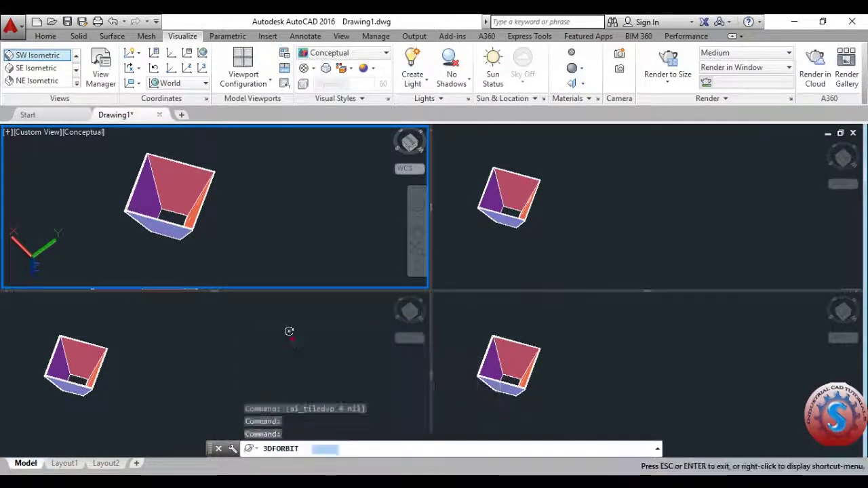
left_click_drag(237, 198, 193, 132)
left_click_drag(187, 145, 187, 145)
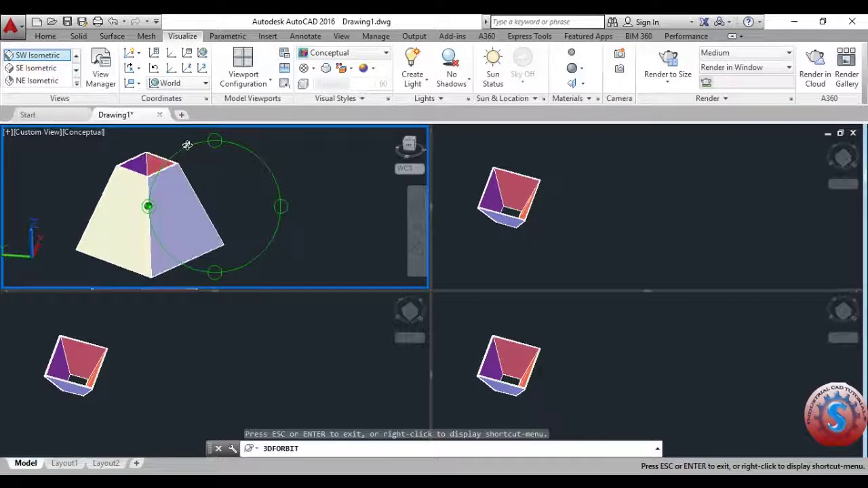
left_click_drag(183, 196, 278, 193)
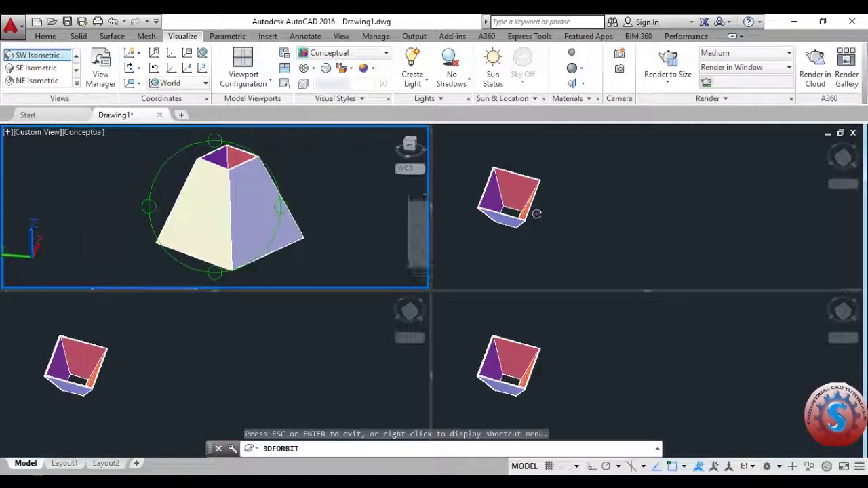
key("Escape")
- Orbit, enlarge and recentre the top-right viewport's frustum at a more upright angle
left_click(588, 221)
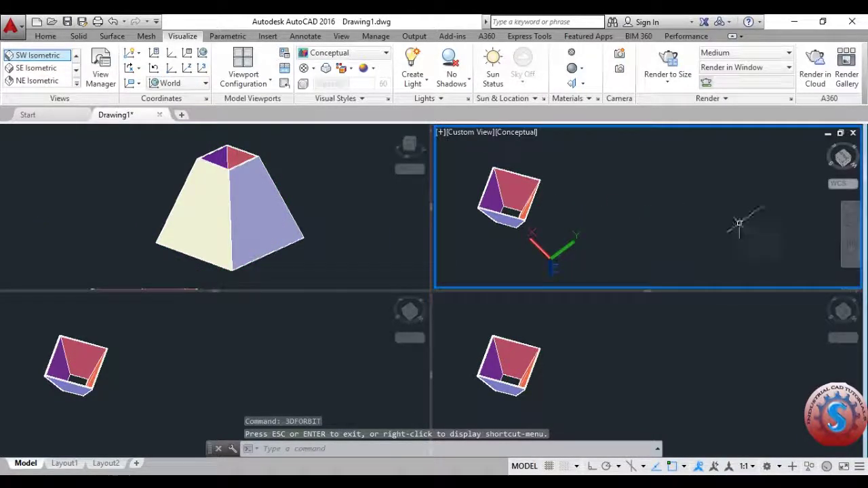
type("3DFORBIT")
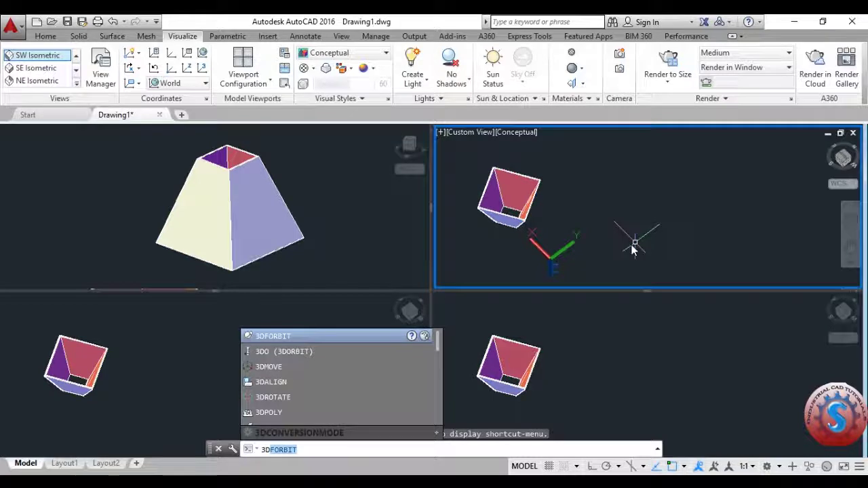
key("Return")
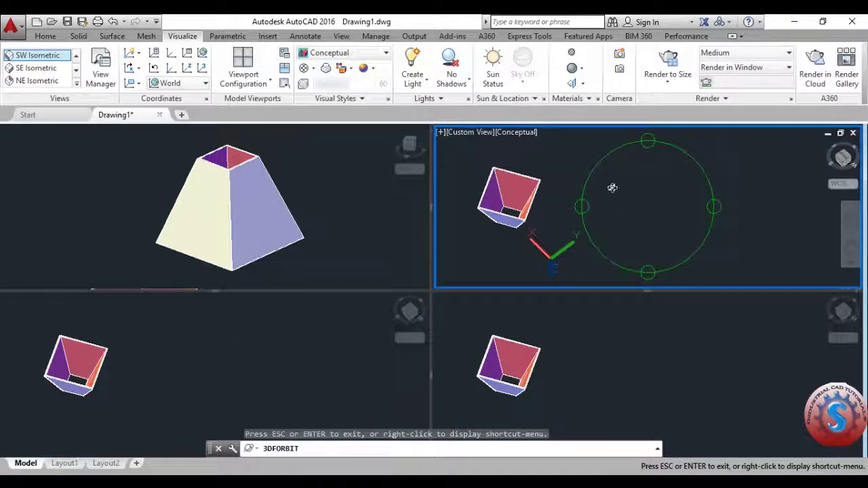
mouse_move(621, 195)
left_mouse_down()
mouse_move(618, 176)
mouse_move(622, 198)
left_mouse_up()
scroll(544, 219, "up", 4)
middle_click_drag(544, 219, 707, 224)
scroll(707, 225, "up", 2)
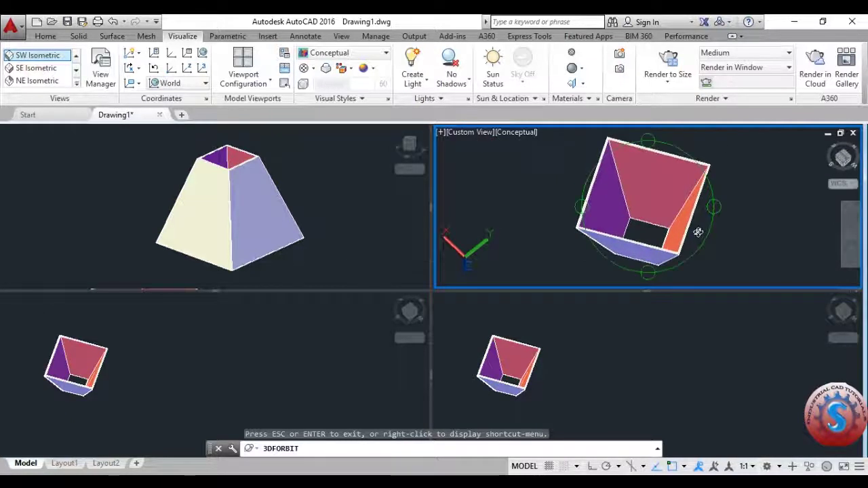
left_click_drag(689, 229, 700, 196)
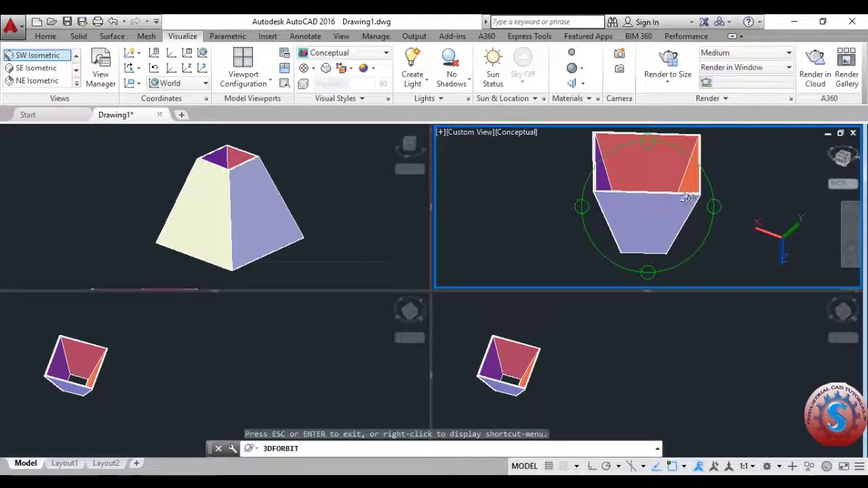
left_click_drag(667, 224, 686, 222)
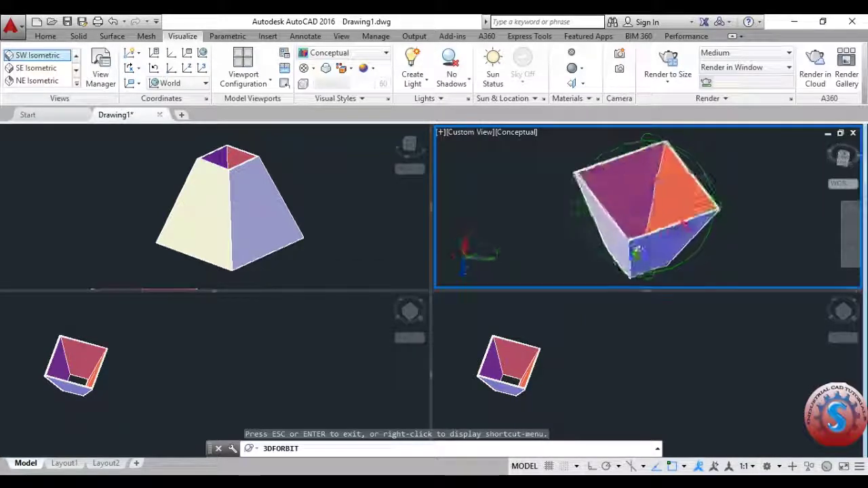
left_click_drag(628, 255, 630, 253)
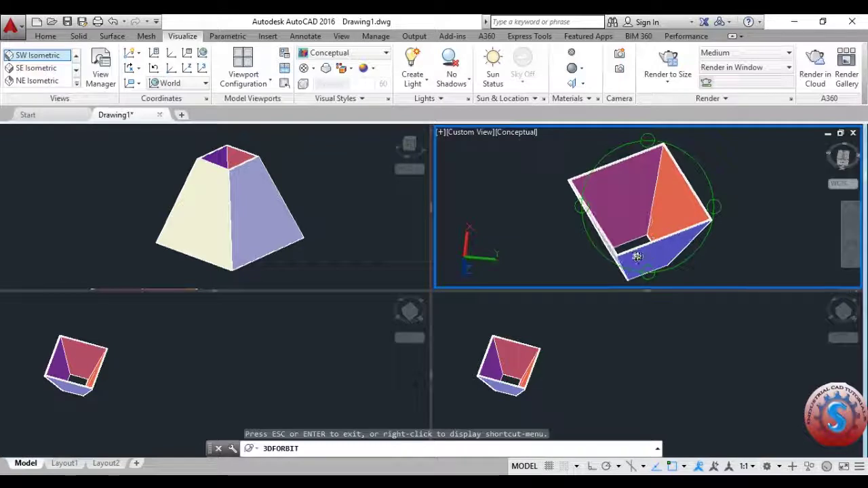
- Orbit the bottom-left viewport's frustum to a different angle
left_click(612, 368)
left_click(233, 353)
left_click_drag(232, 353, 230, 341)
key("Escape")
middle_click_drag(229, 353, 217, 380, "shift")
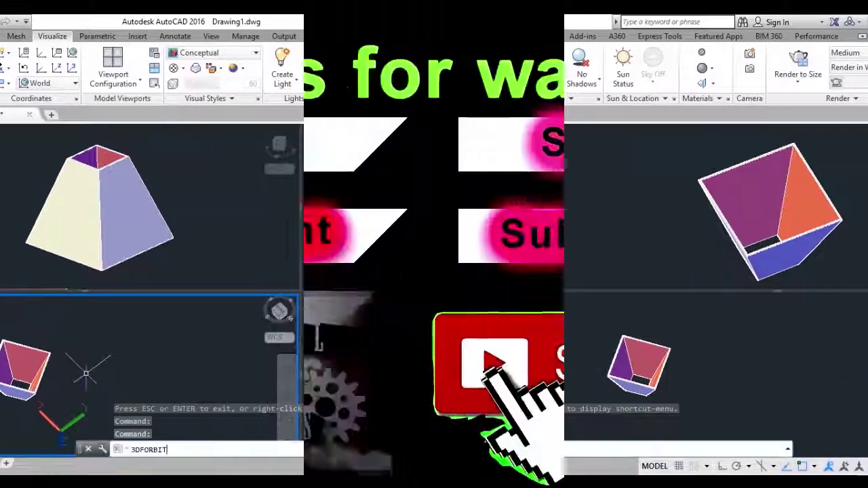